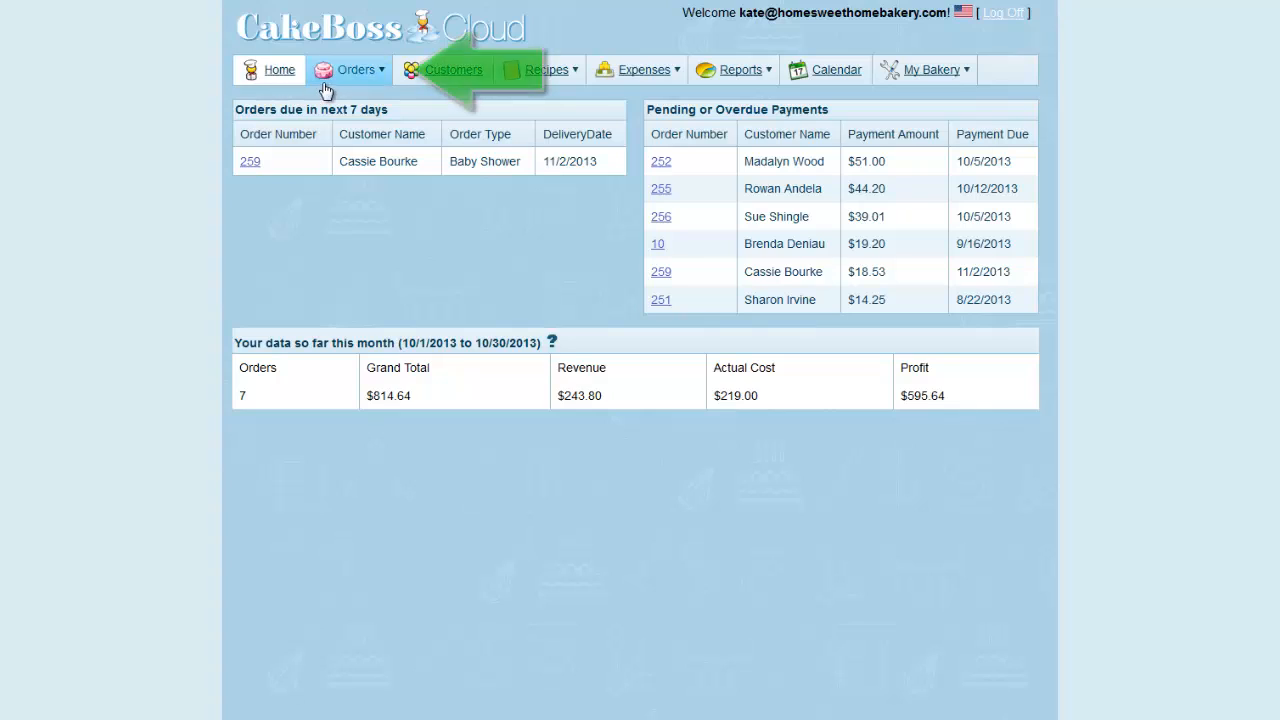
Step: Create a new order for an existing customer chosen from the customer list
{"action": "mouse_move", "coordinate": [334, 90]}
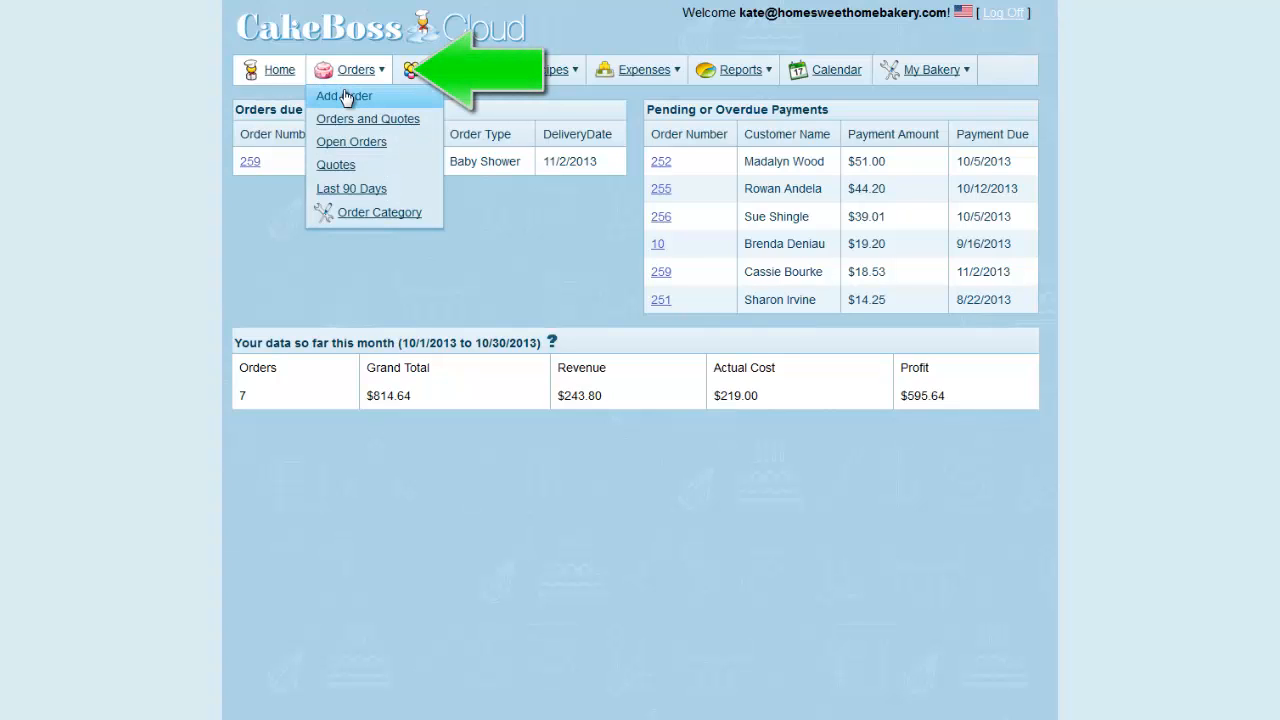
{"action": "left_click", "coordinate": [345, 96]}
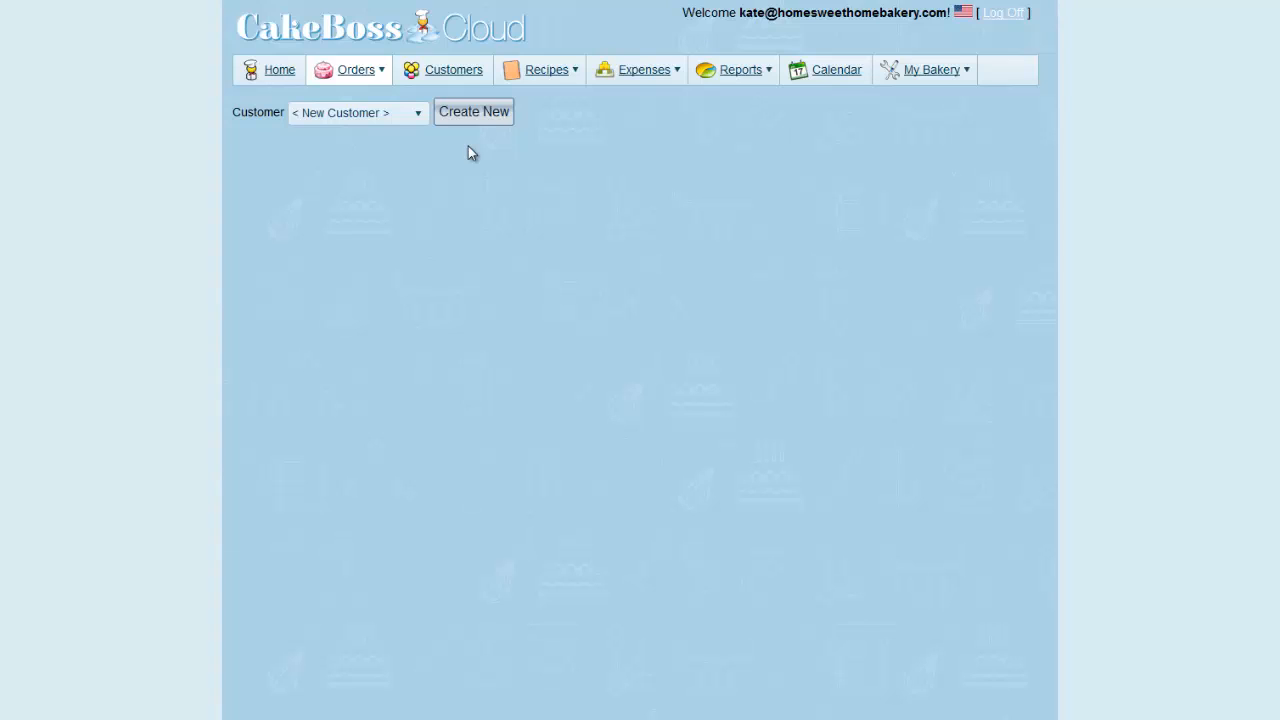
{"action": "left_click", "coordinate": [410, 114]}
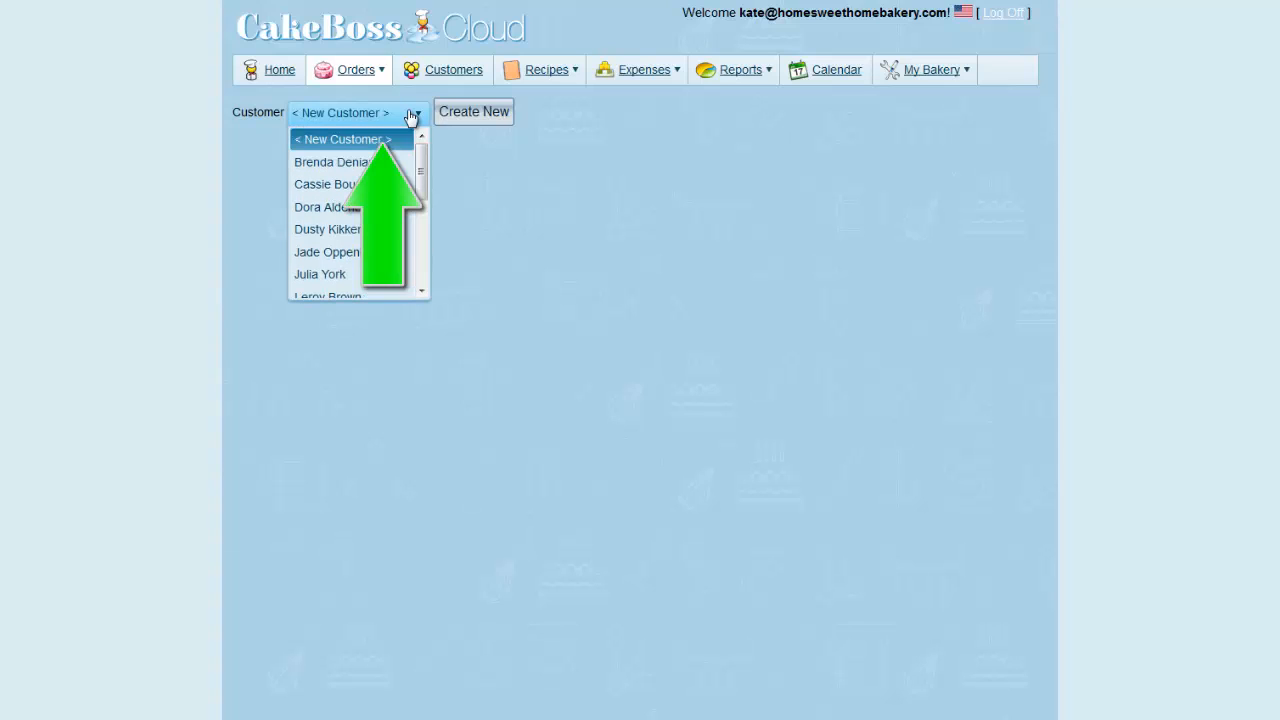
{"action": "scroll", "coordinate": [360, 220], "scroll_direction": "down", "scroll_amount": 2}
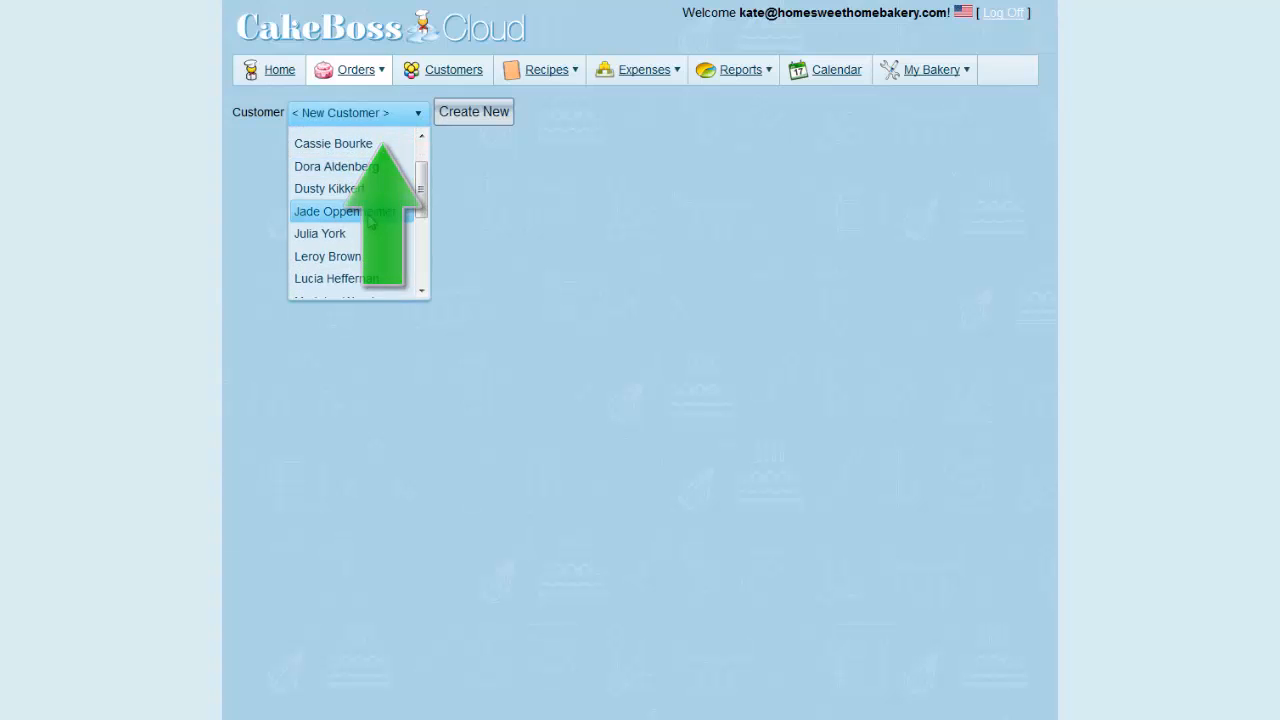
{"action": "left_click", "coordinate": [369, 234]}
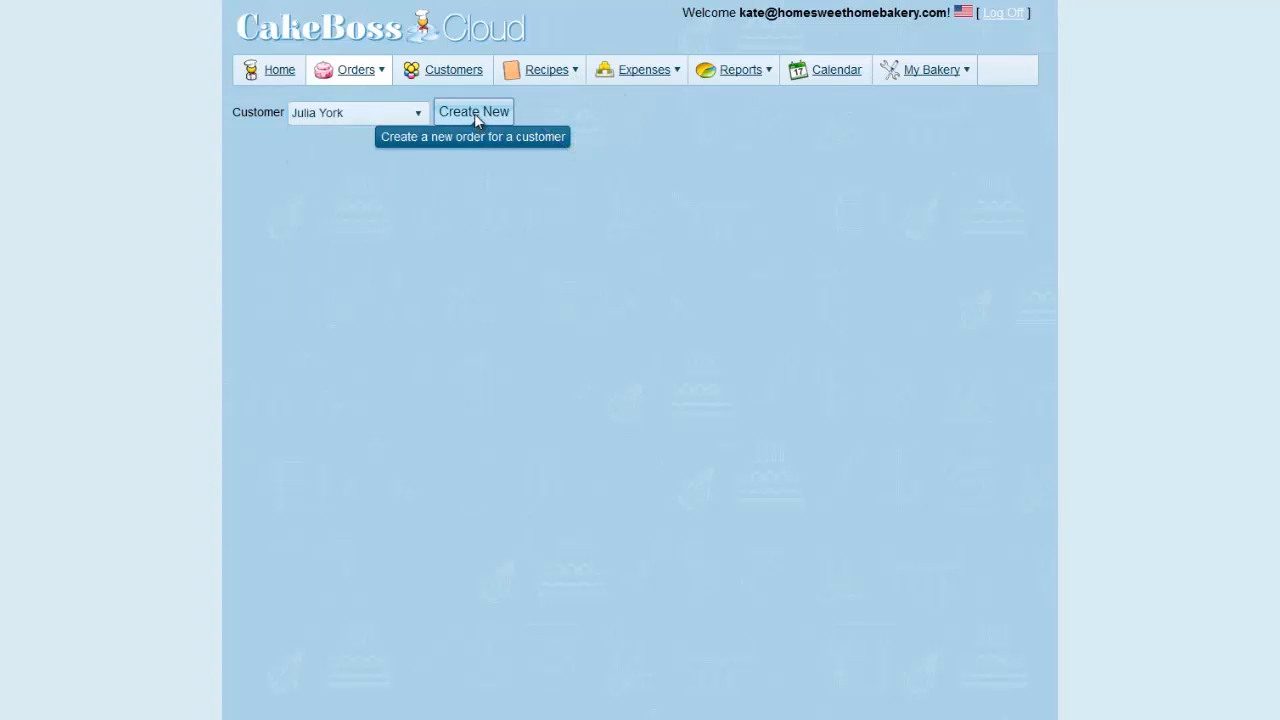
{"action": "left_click", "coordinate": [475, 112]}
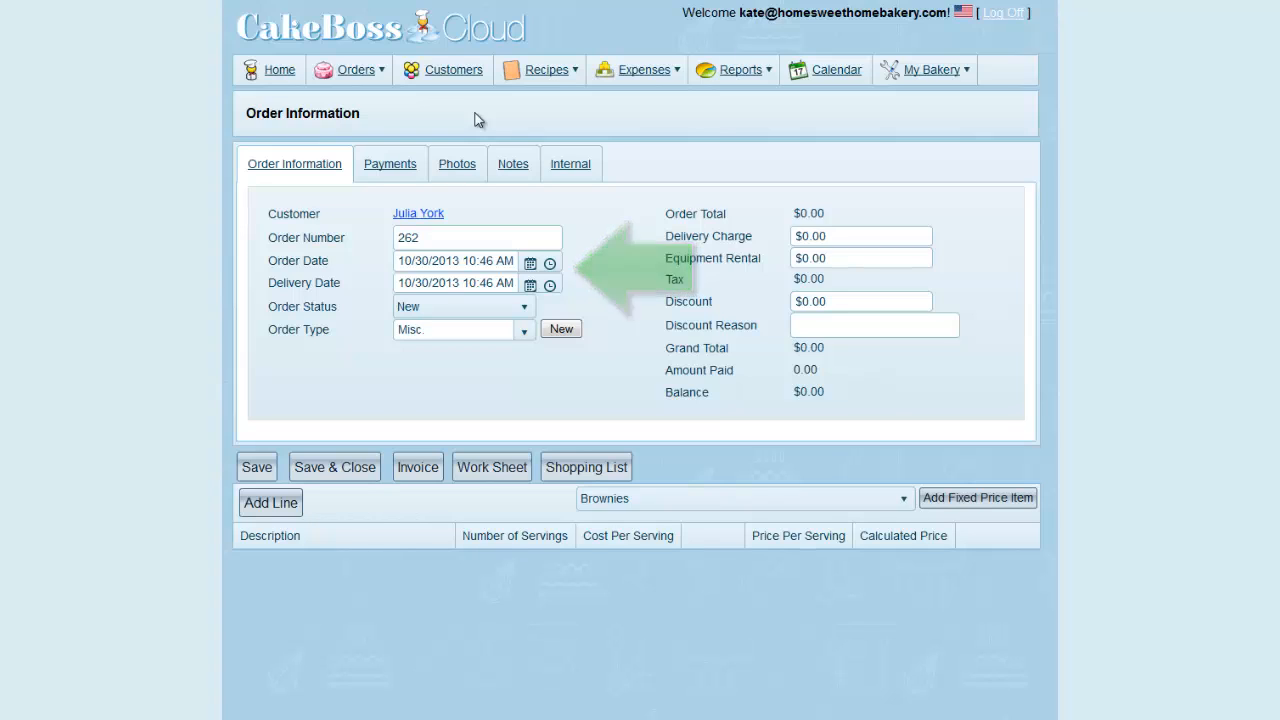
Step: Set the order's delivery date to 11/9/2013 at 12:30 PM
{"action": "left_click", "coordinate": [530, 285]}
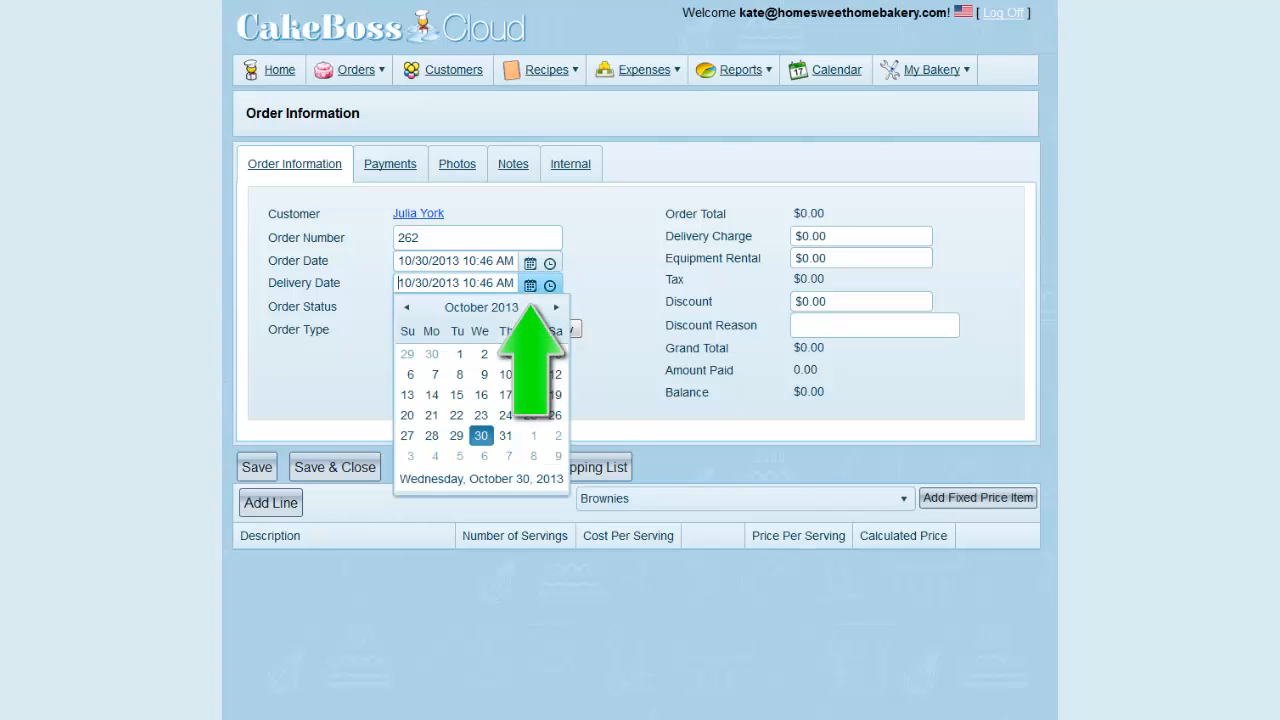
{"action": "left_click", "coordinate": [558, 456]}
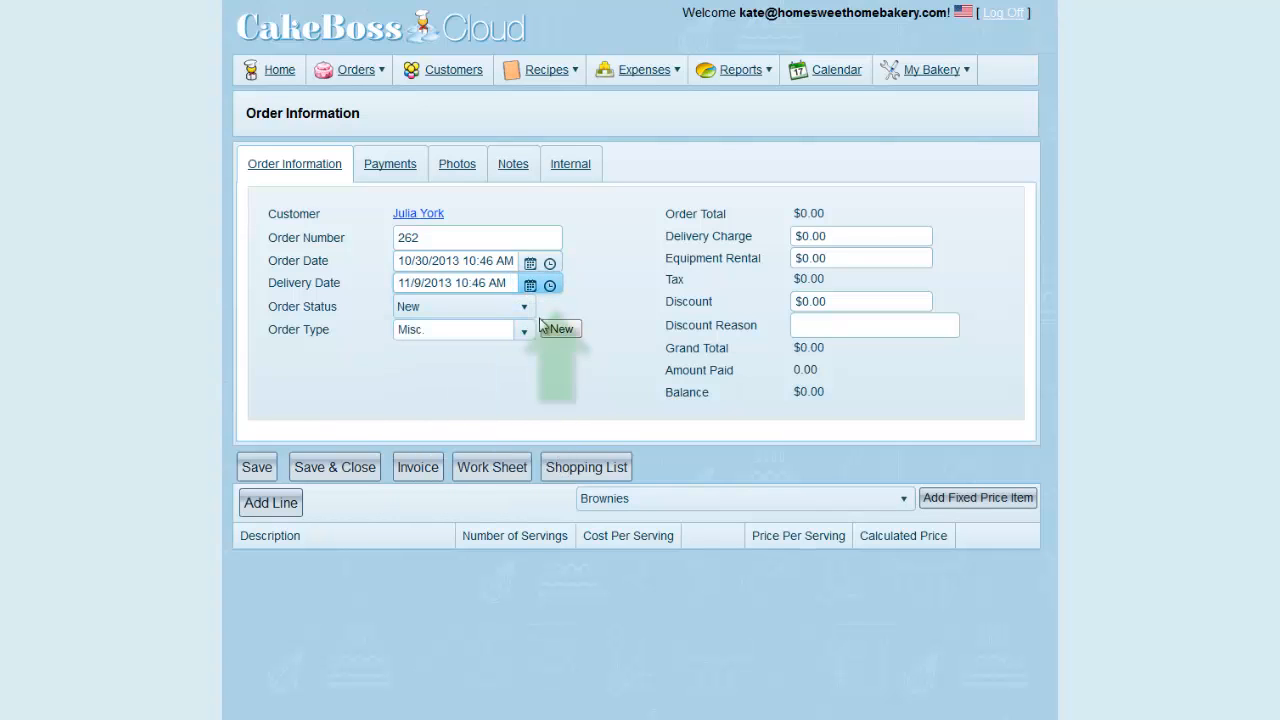
{"action": "left_click", "coordinate": [550, 287]}
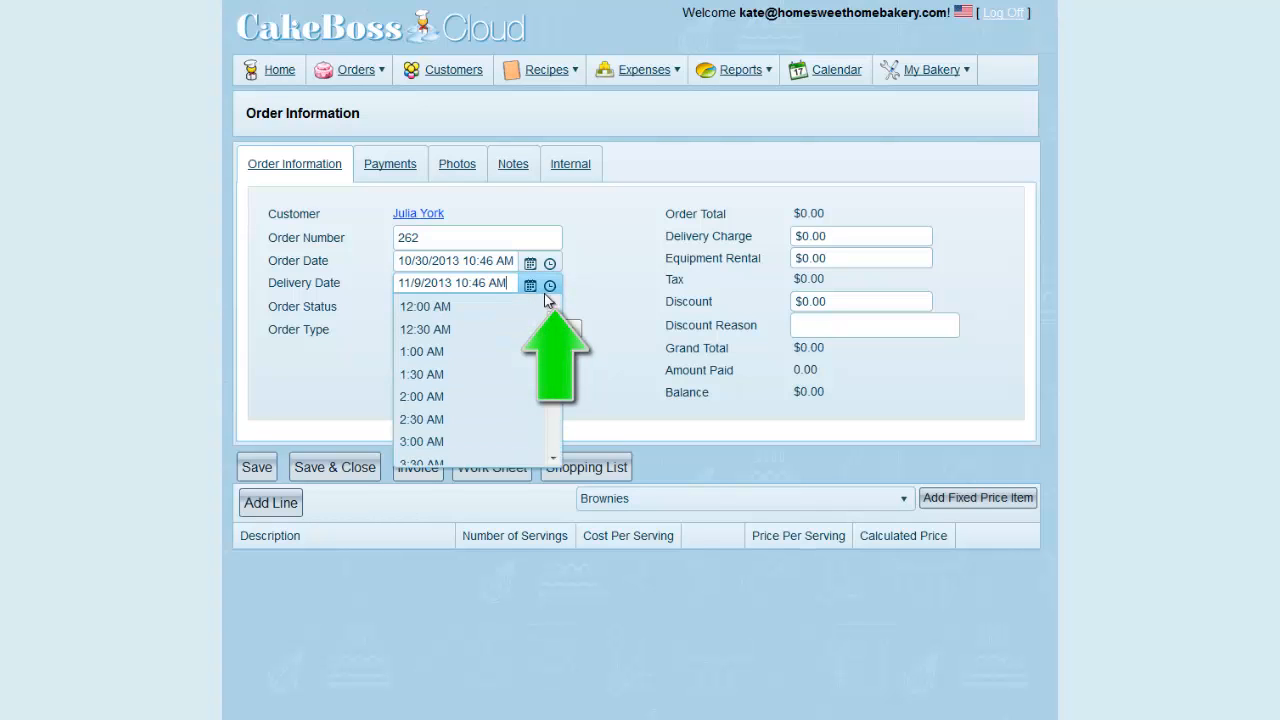
{"action": "scroll", "coordinate": [480, 410], "scroll_direction": "down", "scroll_amount": 3}
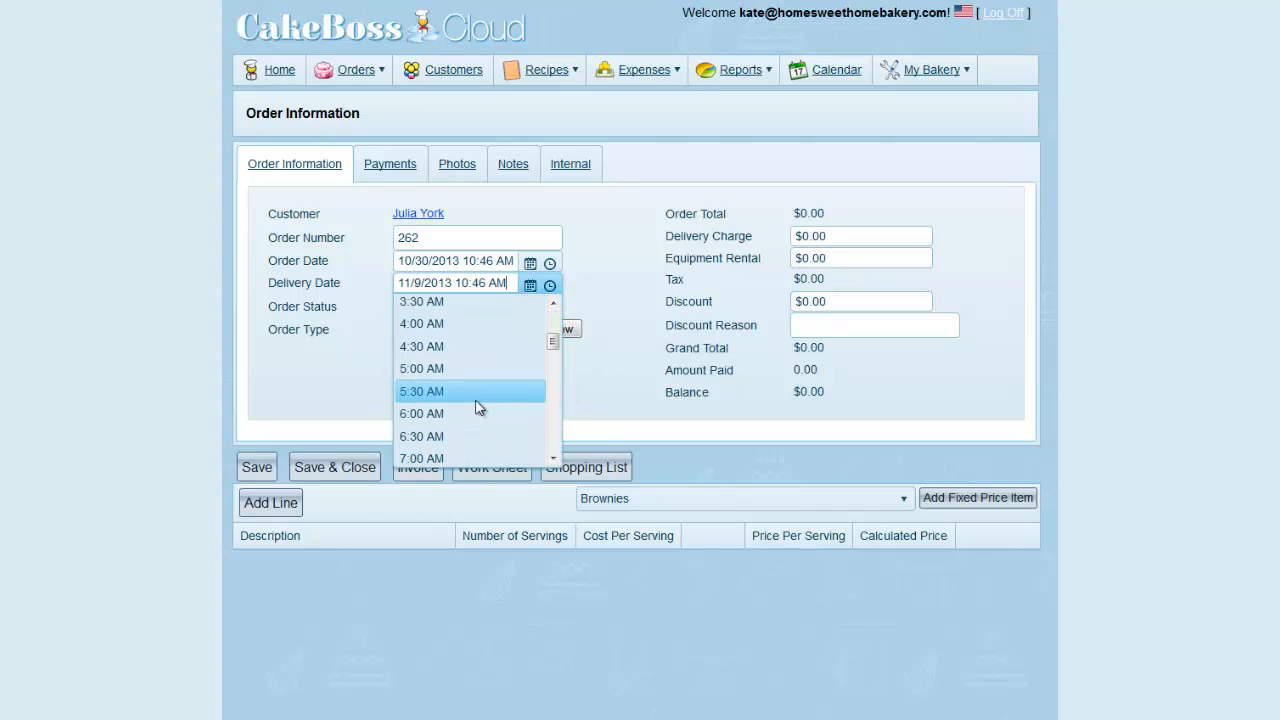
{"action": "scroll", "coordinate": [475, 412], "scroll_direction": "down", "scroll_amount": 5}
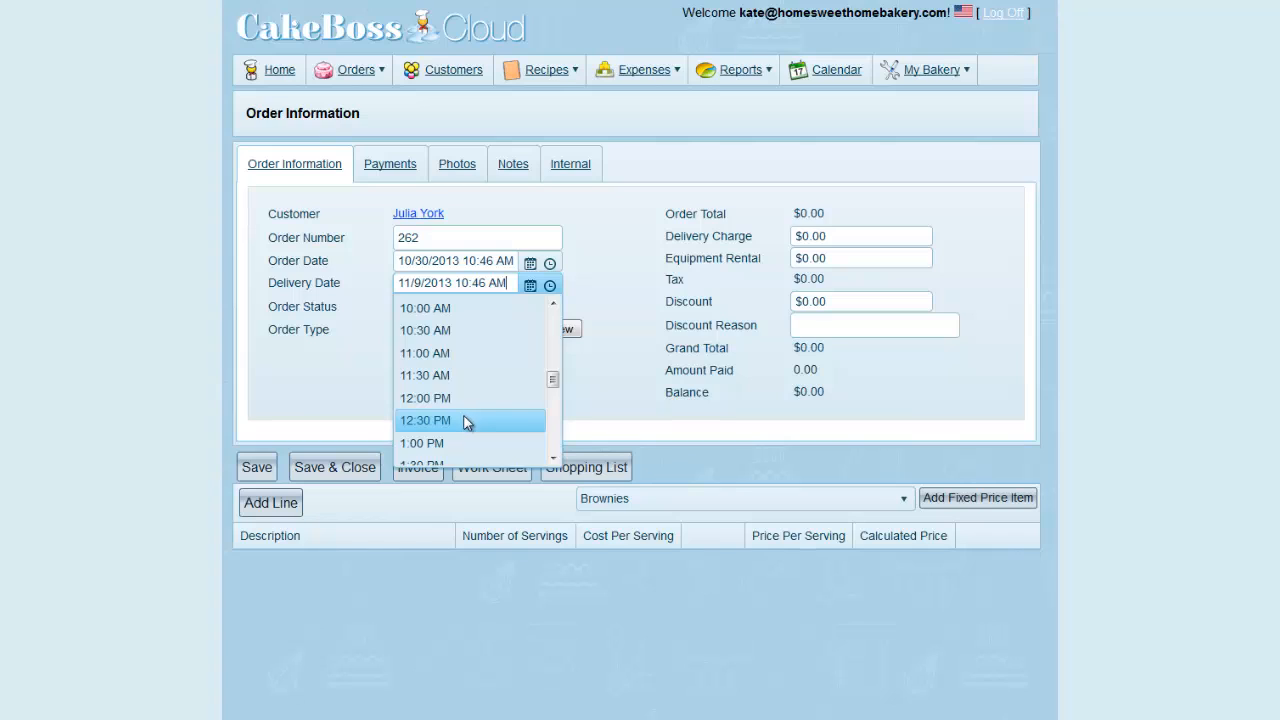
{"action": "left_click", "coordinate": [467, 420]}
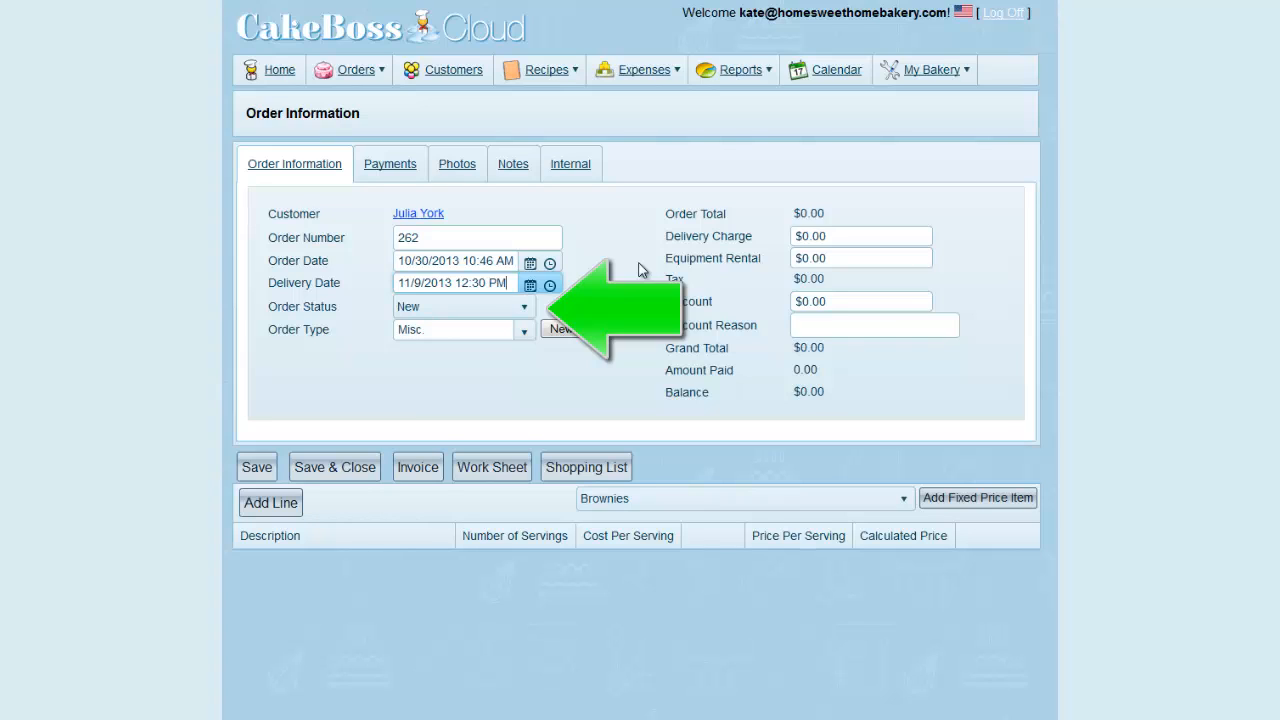
Step: Choose New as the order status and Birthday as the order type
{"action": "left_click", "coordinate": [524, 312]}
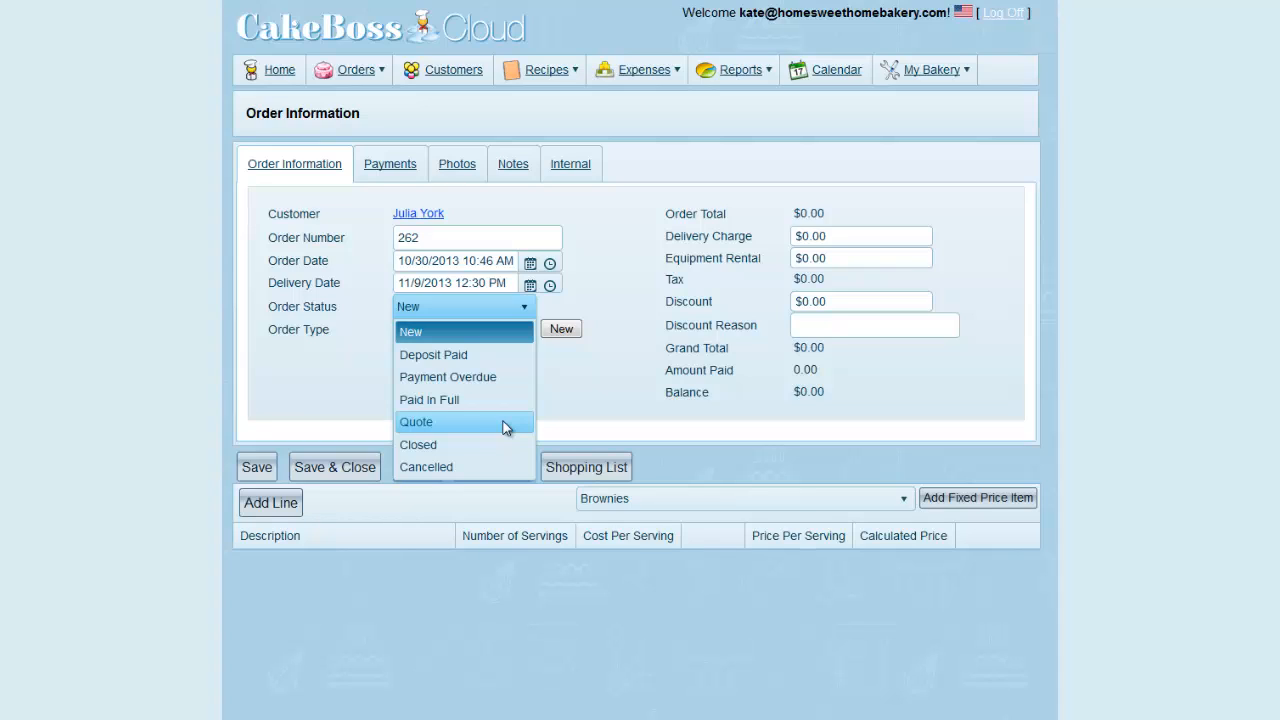
{"action": "left_click", "coordinate": [451, 333]}
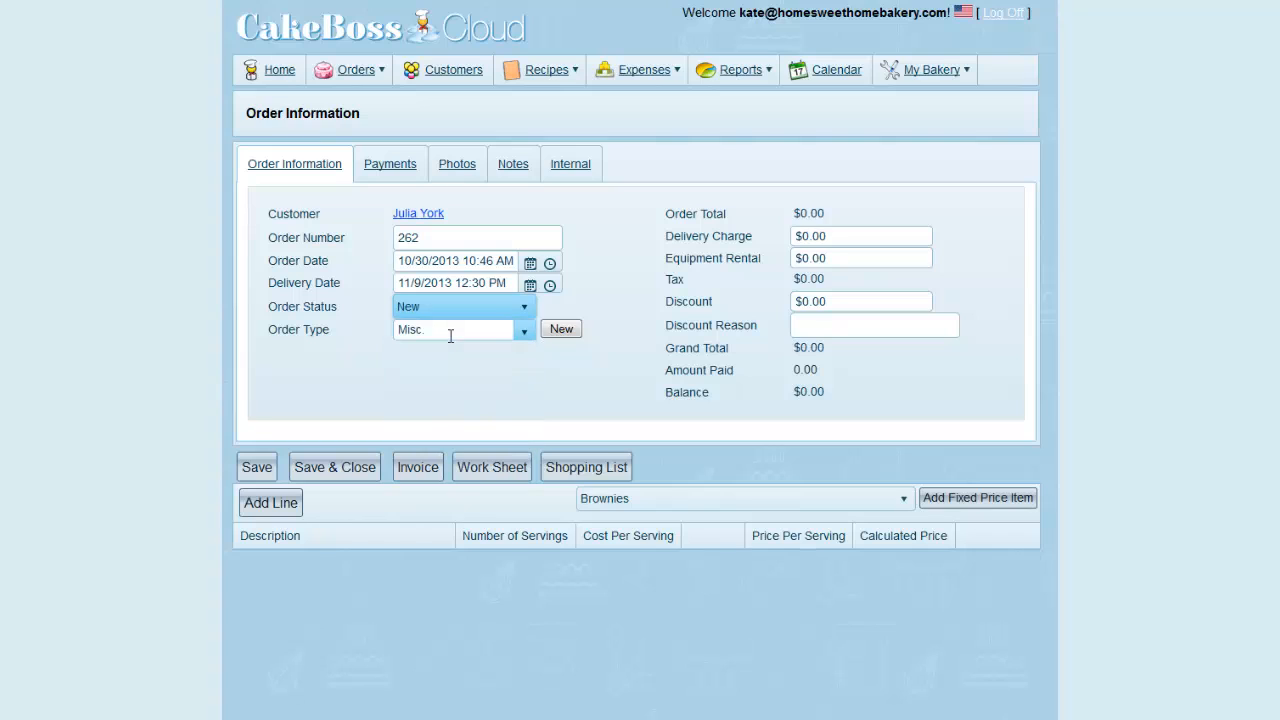
{"action": "left_click", "coordinate": [524, 335]}
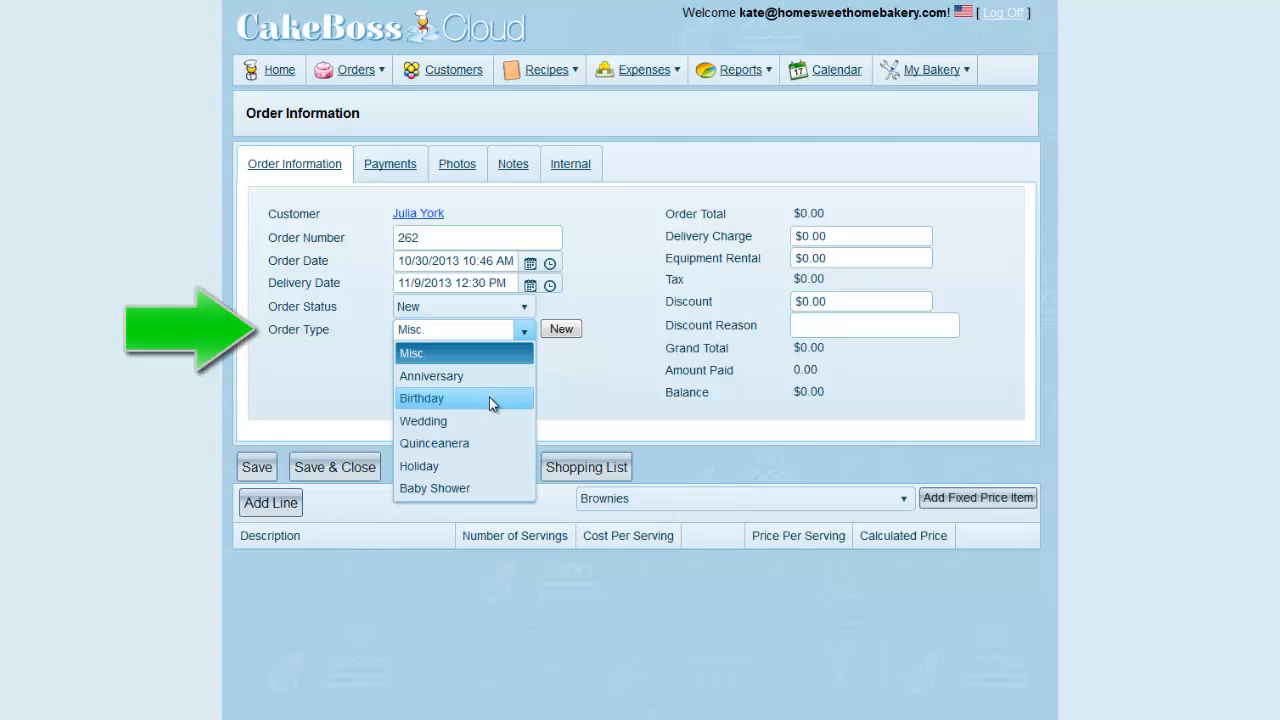
{"action": "left_click", "coordinate": [489, 398]}
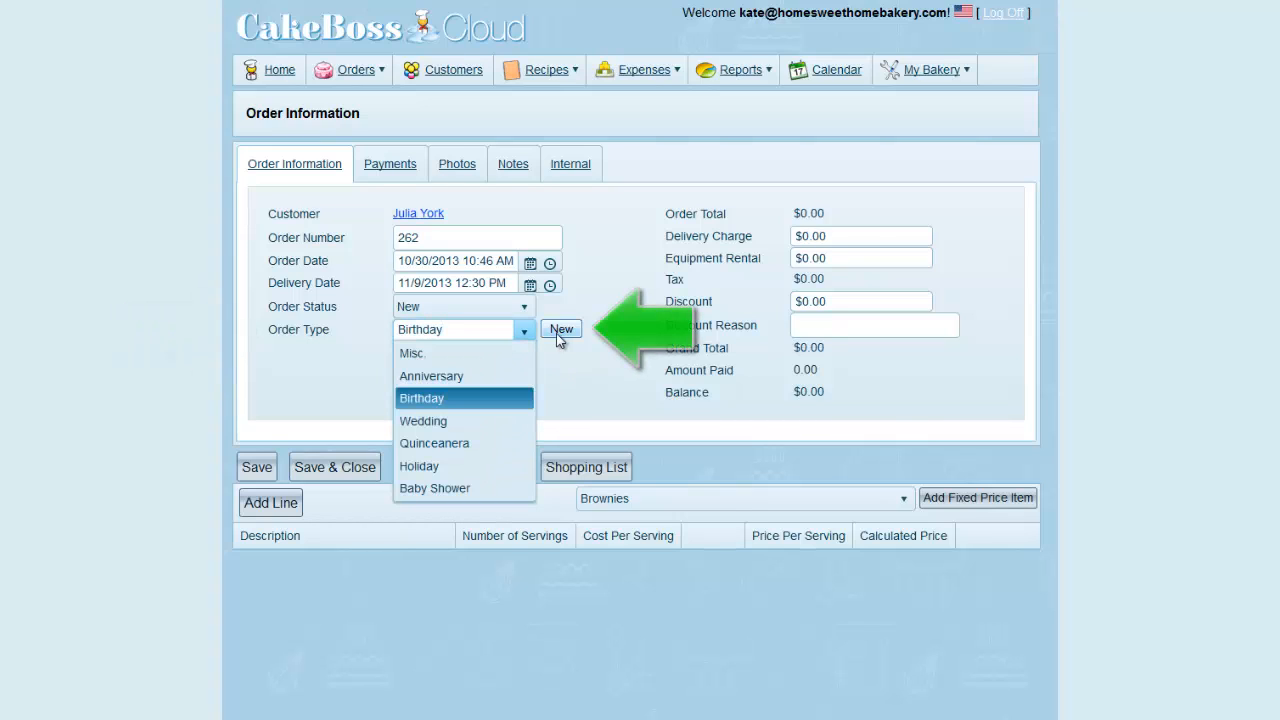
{"action": "left_click", "coordinate": [561, 352]}
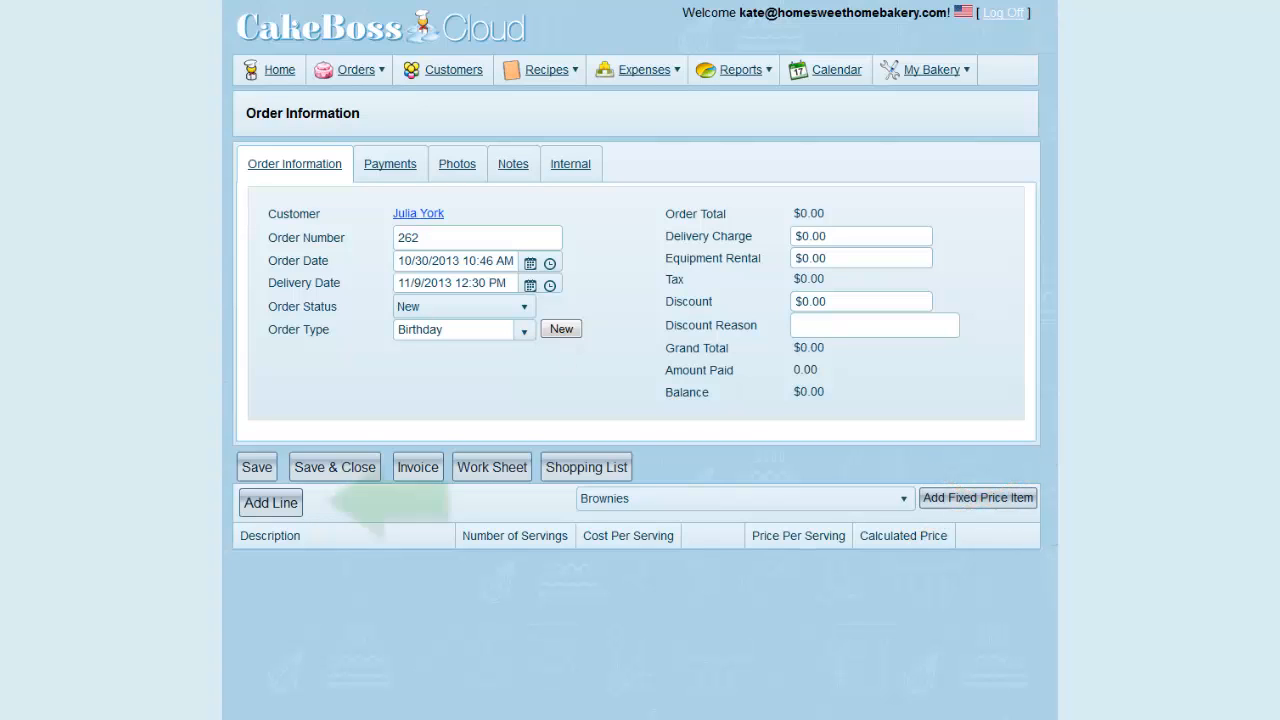
Step: Add a line item to the order and describe it as a cake with chocolate frosting
{"action": "left_click", "coordinate": [271, 503]}
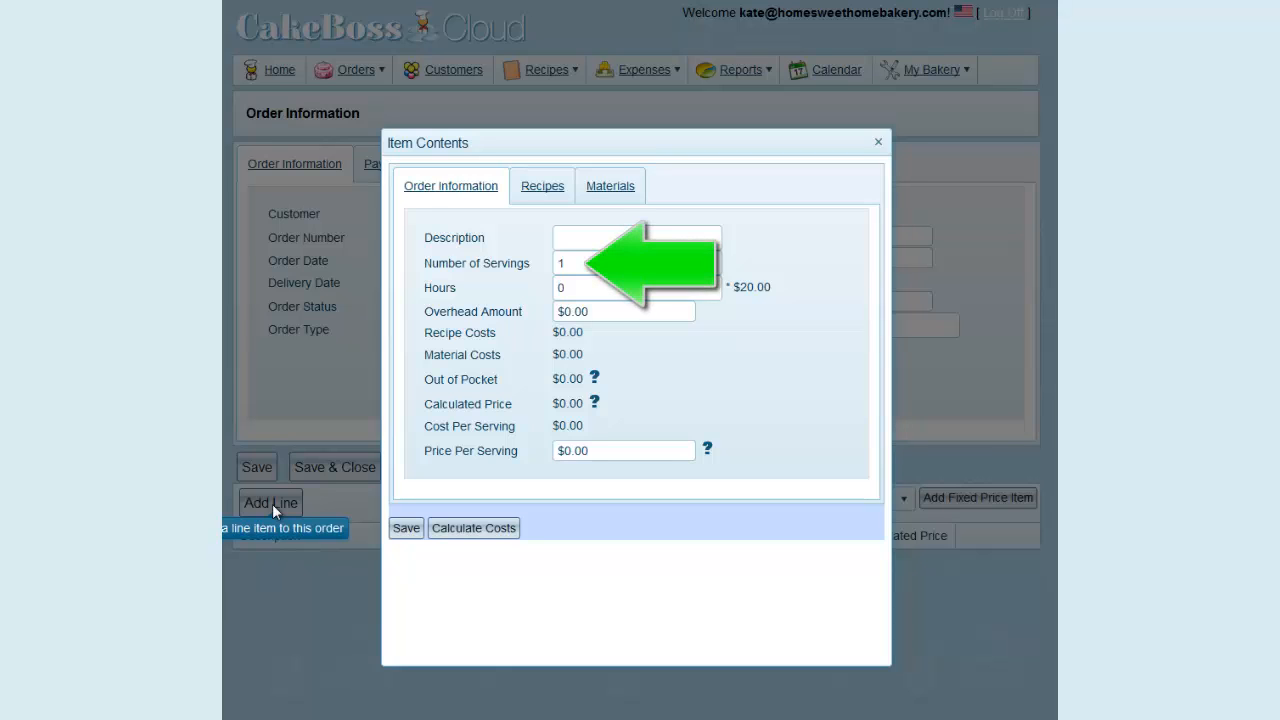
{"action": "left_click", "coordinate": [661, 240]}
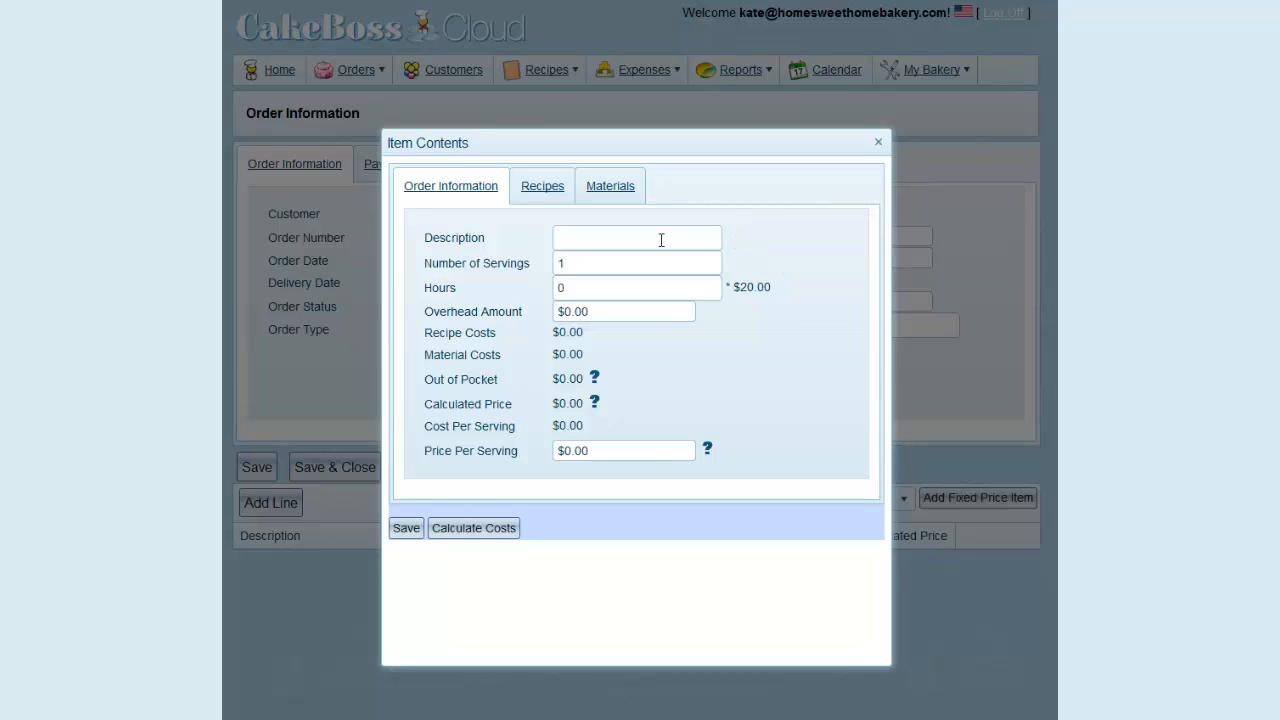
{"action": "type", "text": "Birthday cake with chocolate frosting."}
{"action": "key", "text": "Tab"}
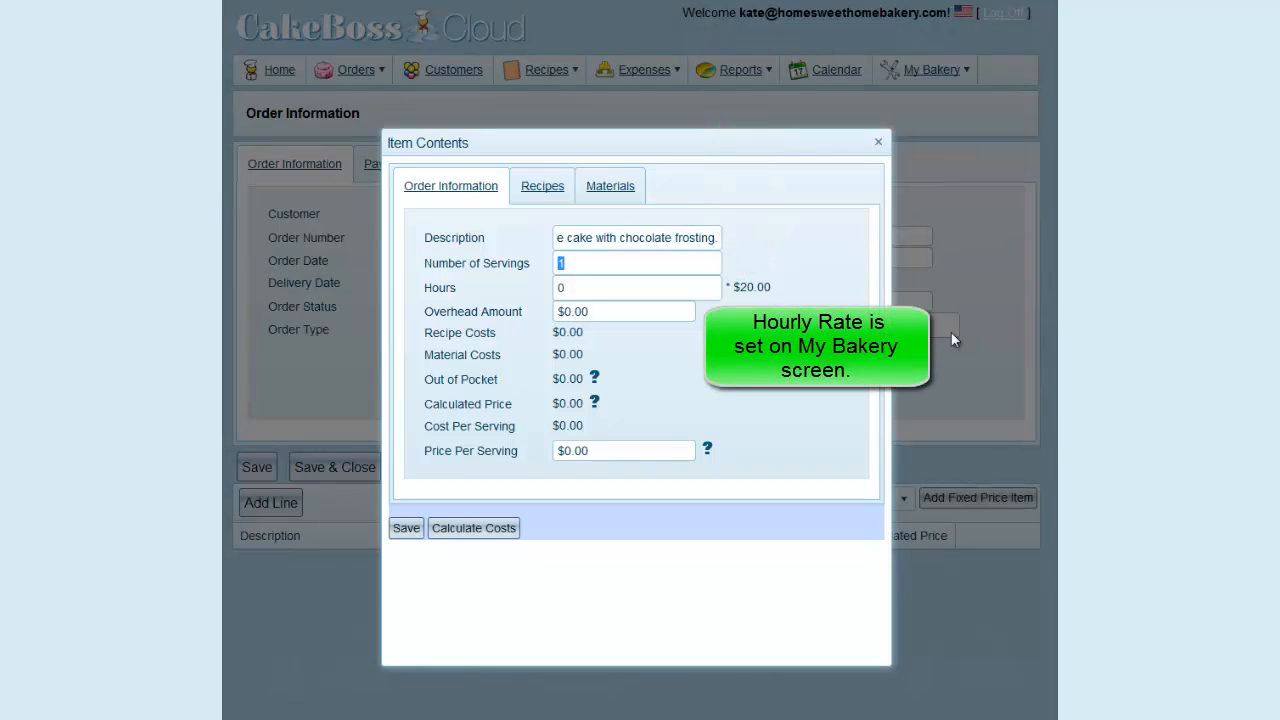
Step: Set the line item's hours to 3 and its overhead amount to $3
{"action": "left_click", "coordinate": [638, 292]}
{"action": "type", "text": "3"}
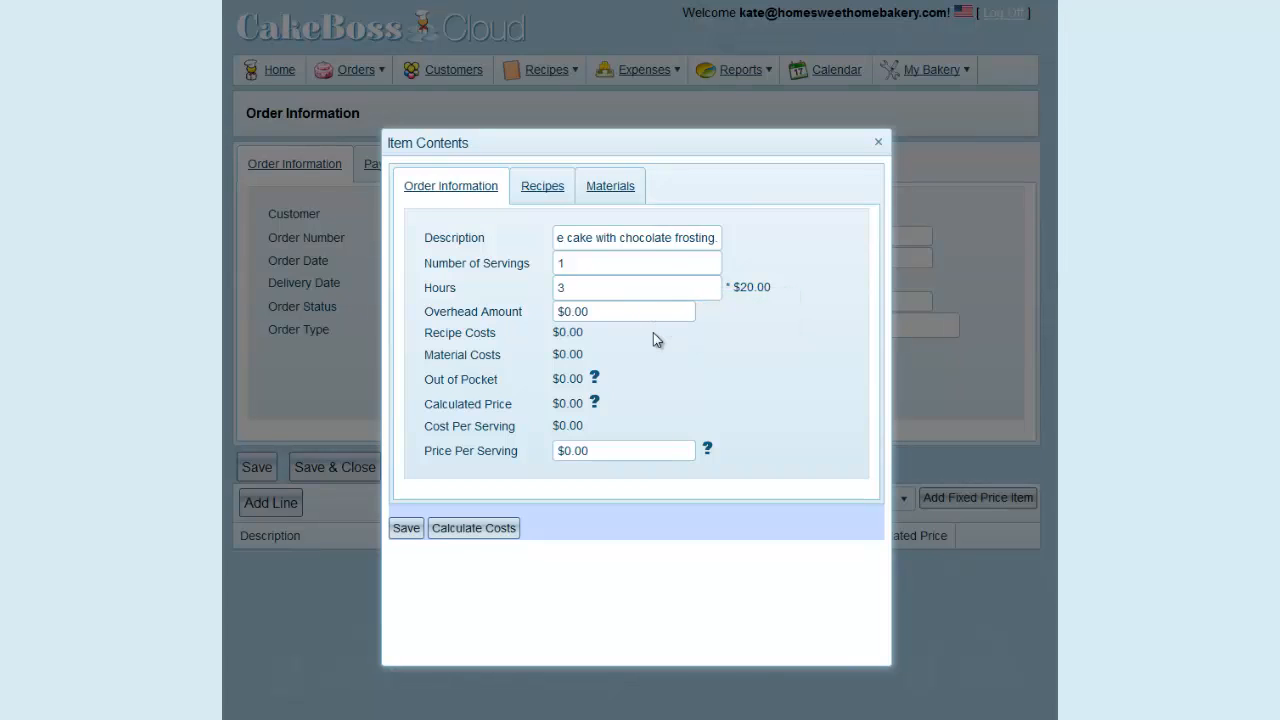
{"action": "left_click", "coordinate": [586, 314]}
{"action": "key", "text": "BackSpace"}
{"action": "type", "text": "3"}
{"action": "key", "text": "Tab"}
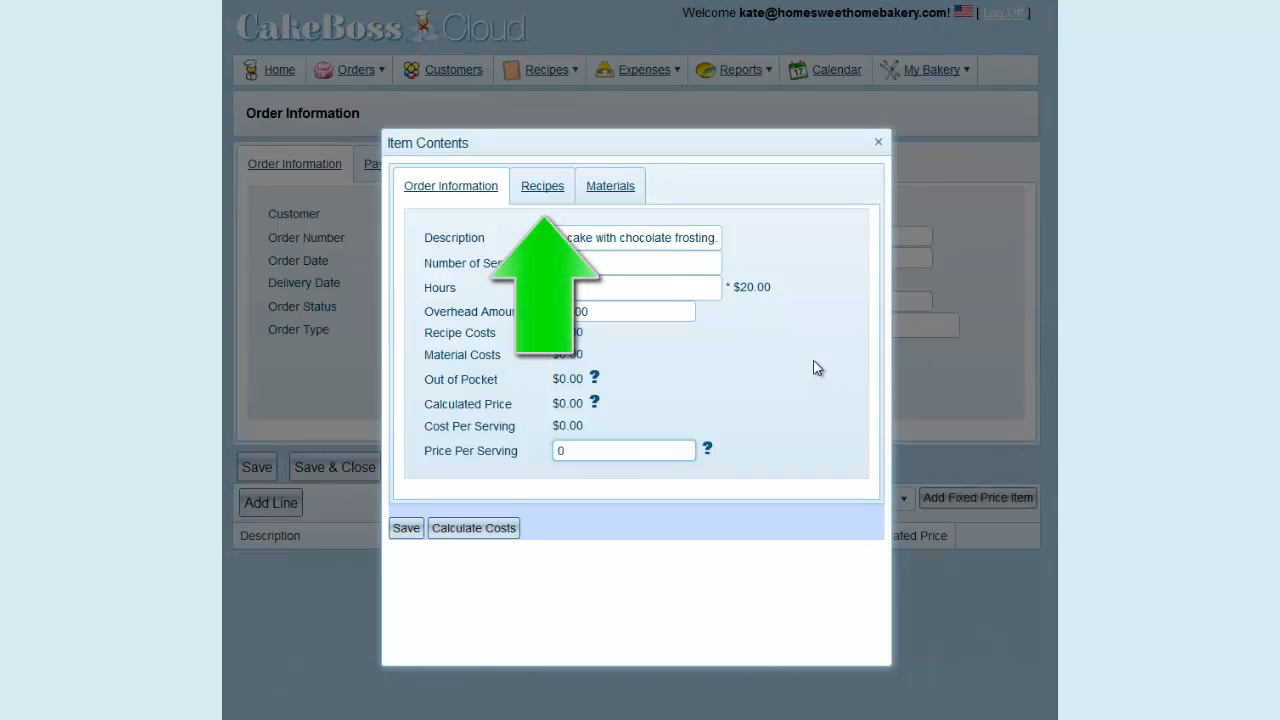
Step: Add the Chocolate Buttercream and Chocolate Cake (Scratch) recipes to the line item
{"action": "left_click", "coordinate": [541, 194]}
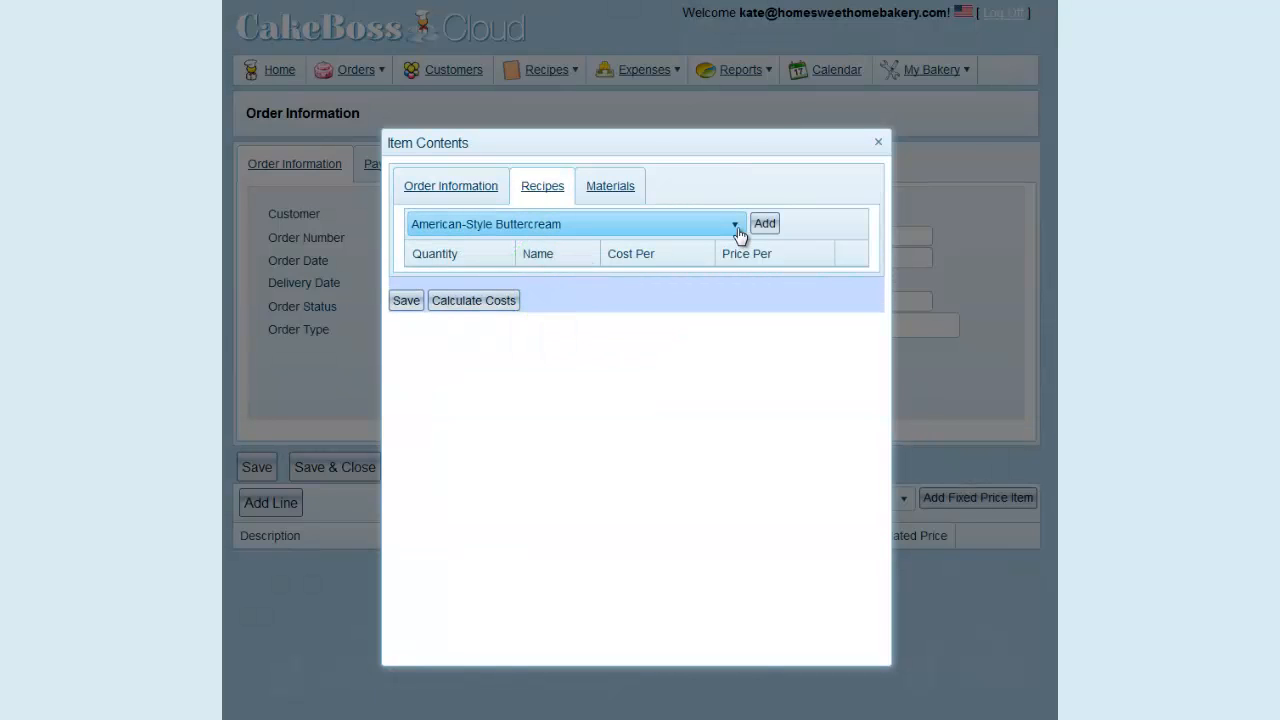
{"action": "left_click", "coordinate": [737, 229]}
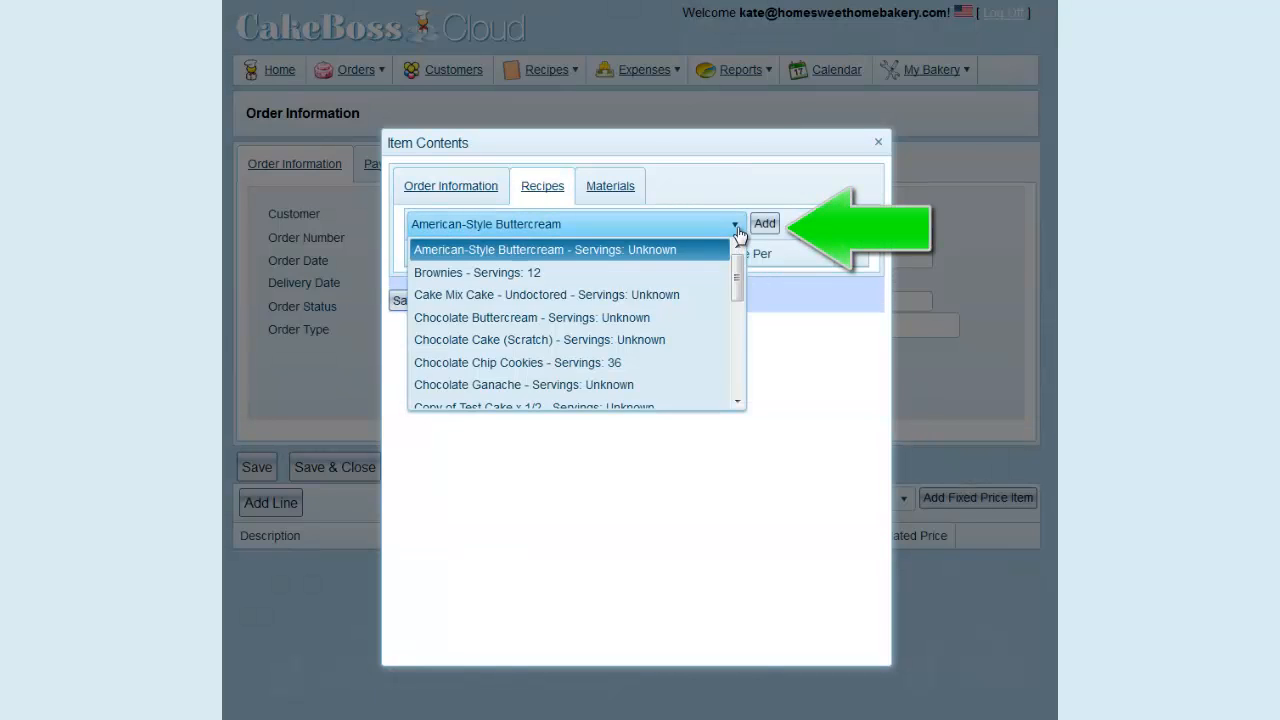
{"action": "left_click", "coordinate": [632, 321]}
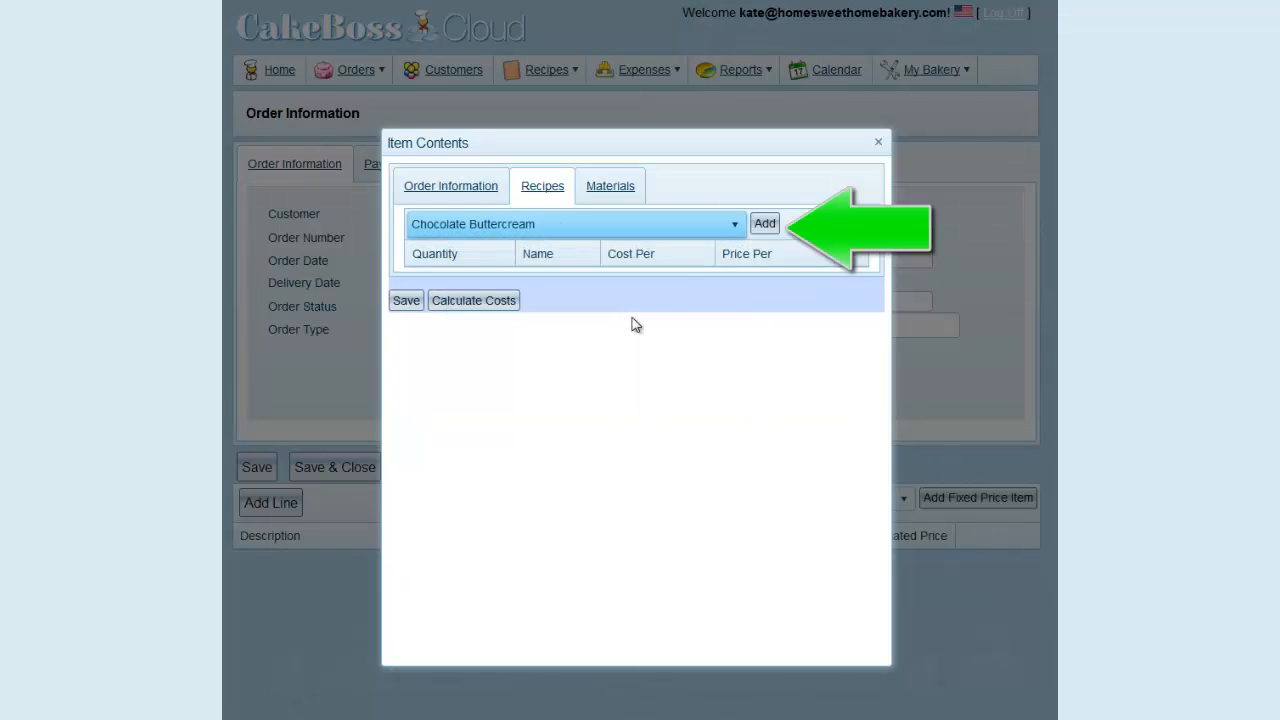
{"action": "left_click", "coordinate": [765, 226]}
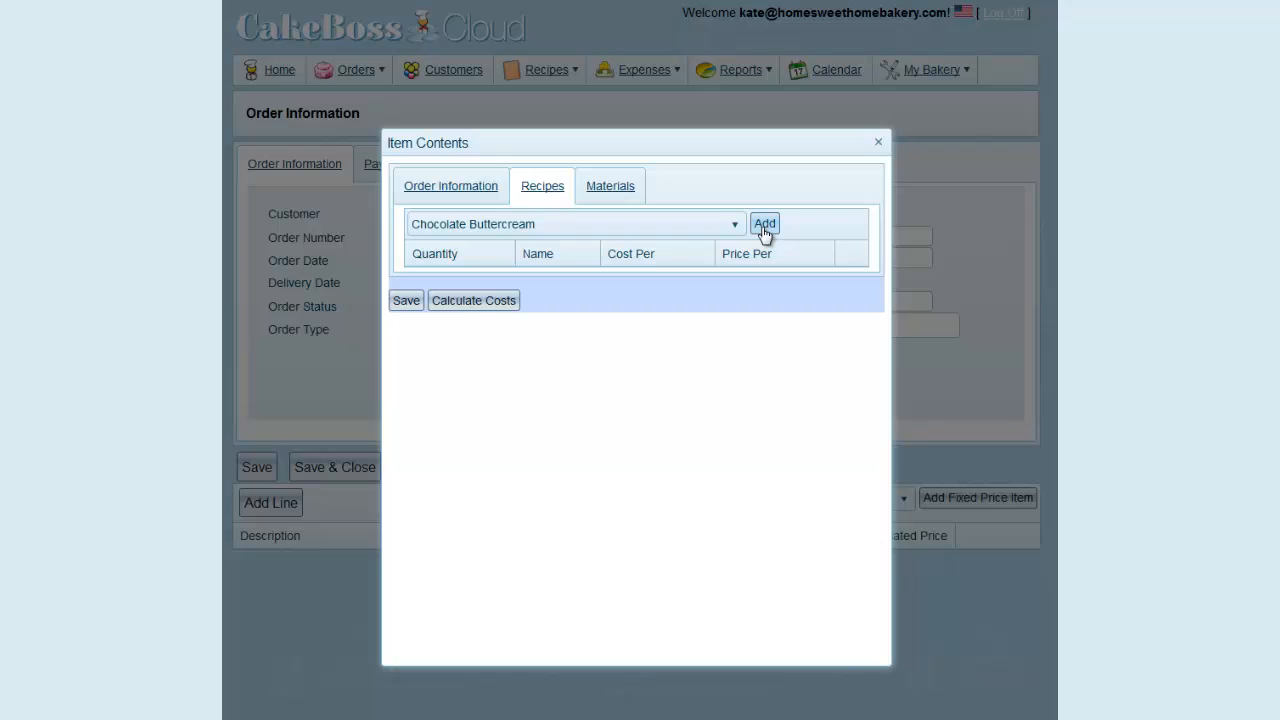
{"action": "left_click", "coordinate": [764, 225]}
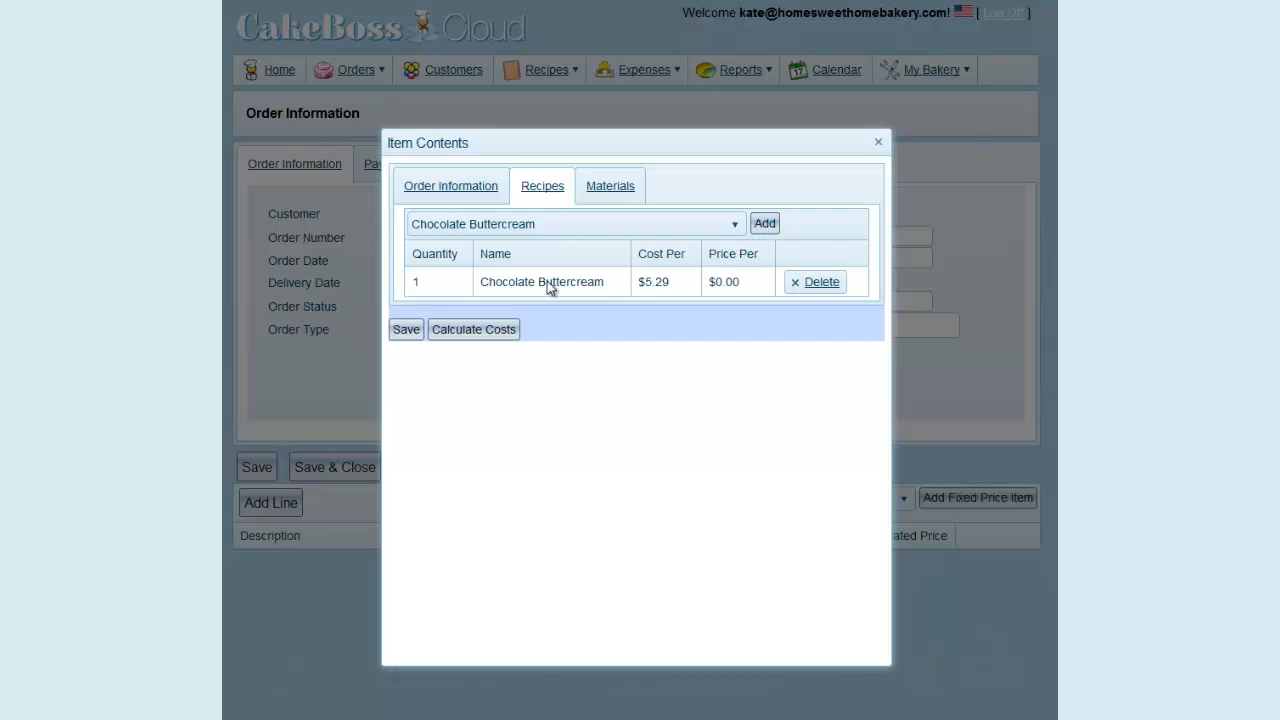
{"action": "left_click", "coordinate": [734, 228]}
{"action": "left_click", "coordinate": [654, 340]}
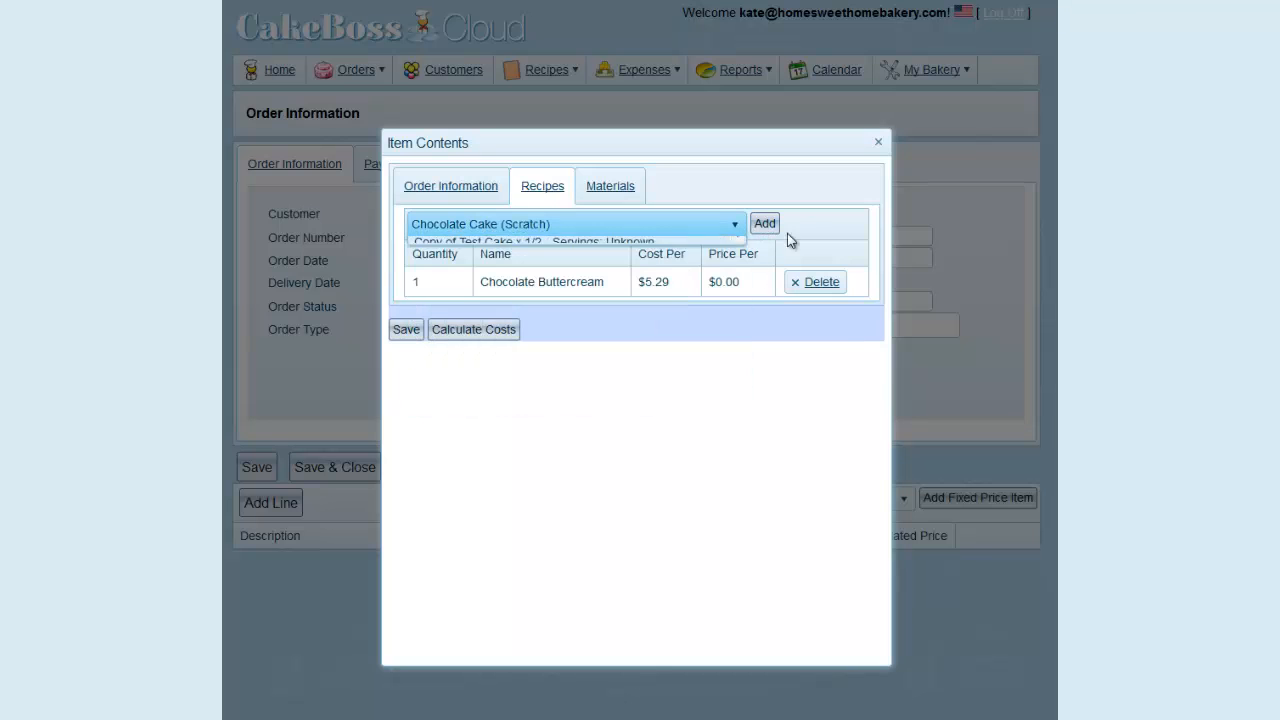
{"action": "left_click", "coordinate": [766, 223]}
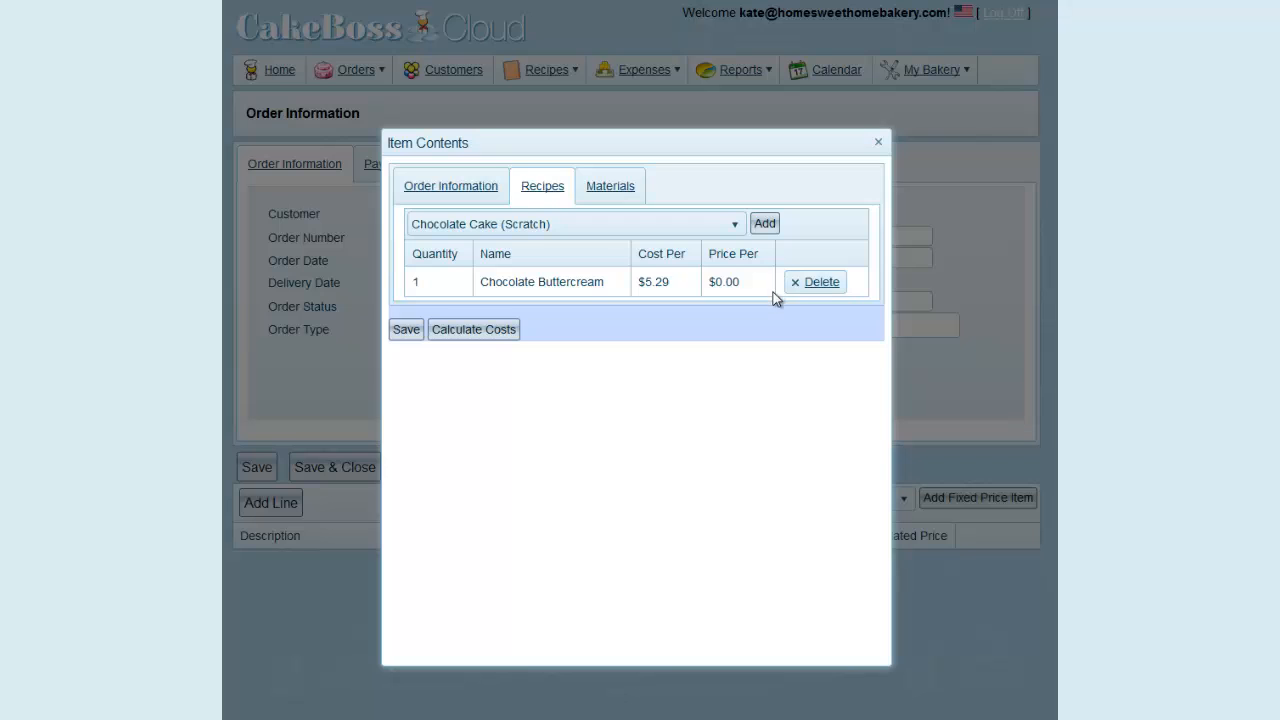
Step: Set the quantity of the Chocolate Buttercream recipe to 2
{"action": "left_click", "coordinate": [437, 292]}
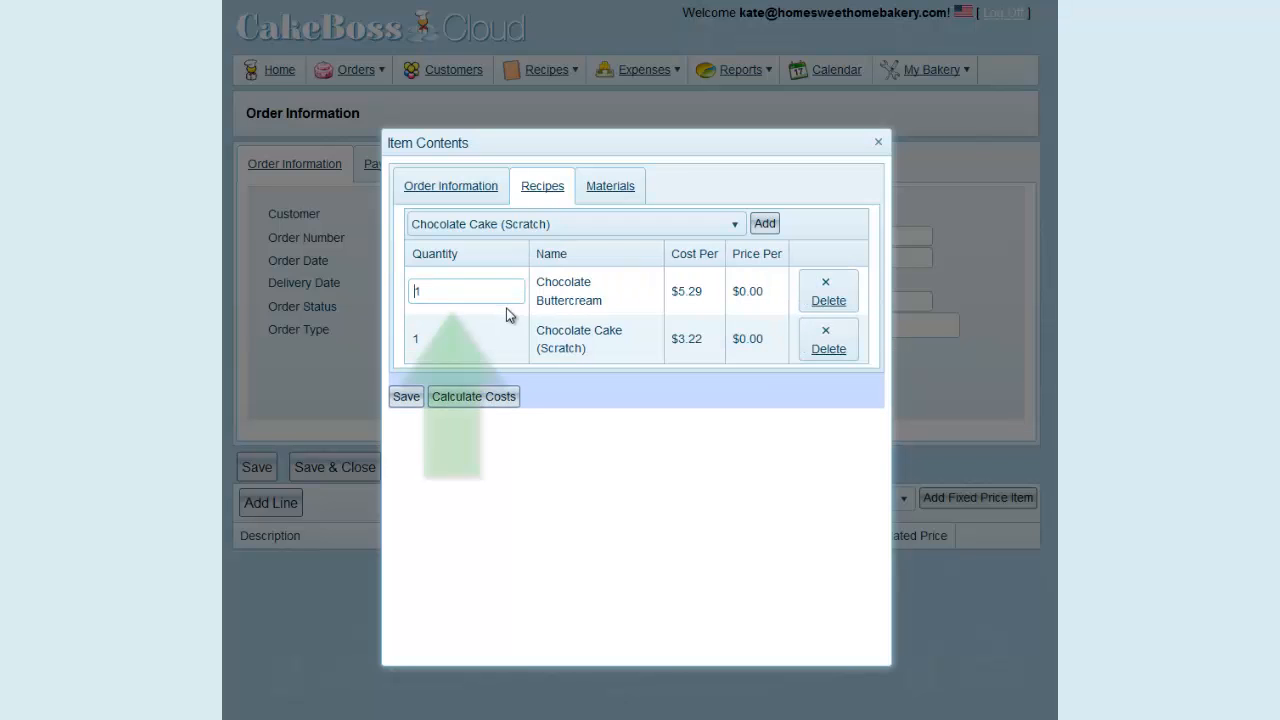
{"action": "left_click_drag", "start_coordinate": [499, 296], "coordinate": [391, 279]}
{"action": "type", "text": "2"}
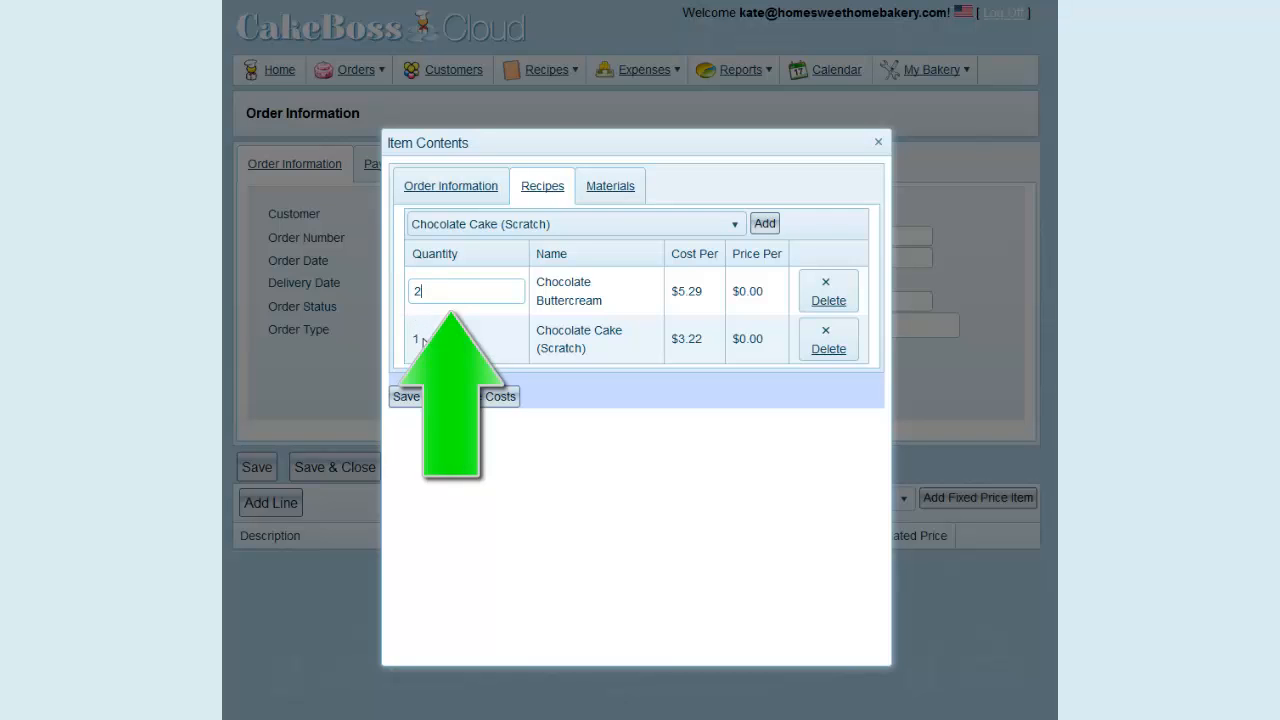
Step: Add the 8" Cardboard Round to the line item's materials
{"action": "left_click", "coordinate": [610, 190]}
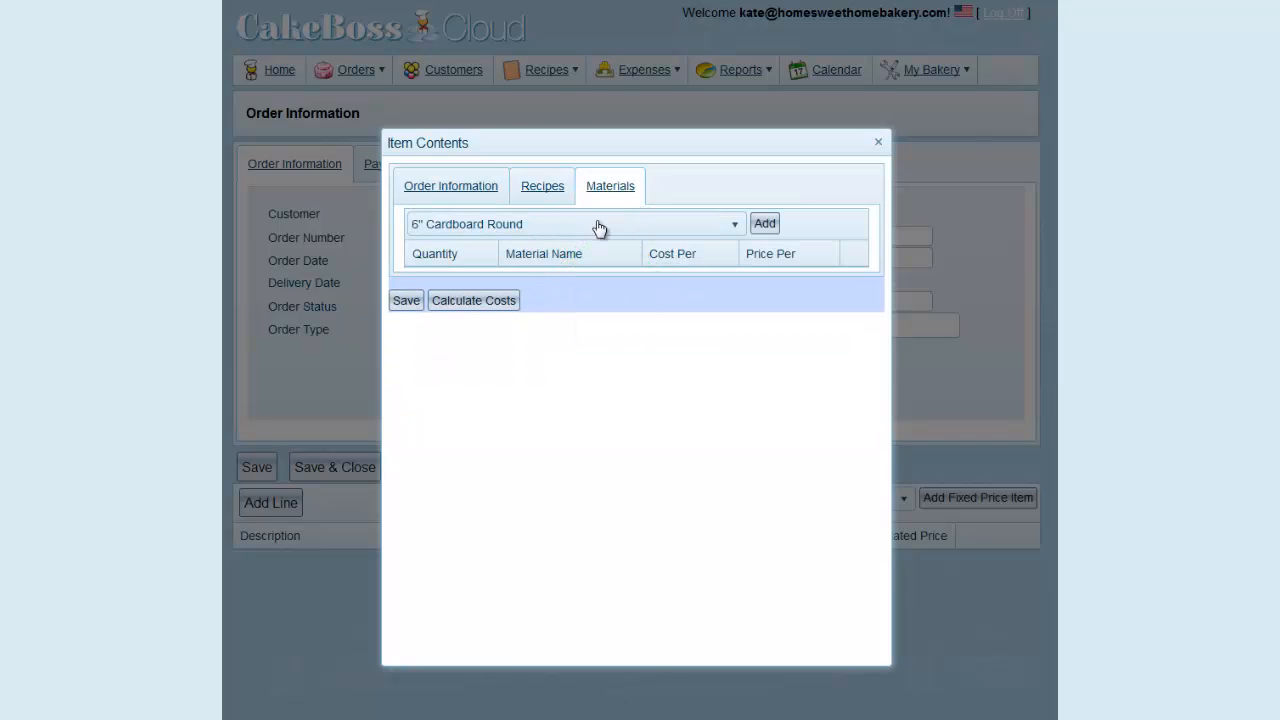
{"action": "left_click", "coordinate": [734, 232]}
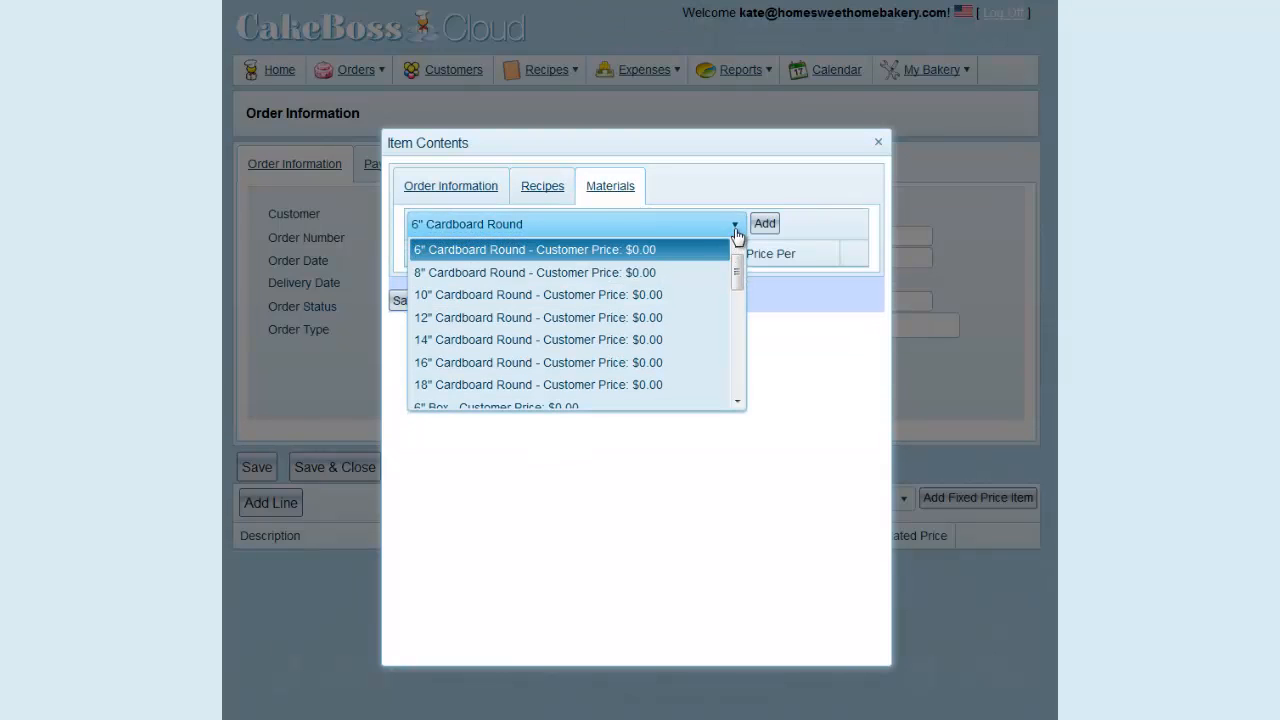
{"action": "left_click", "coordinate": [672, 272]}
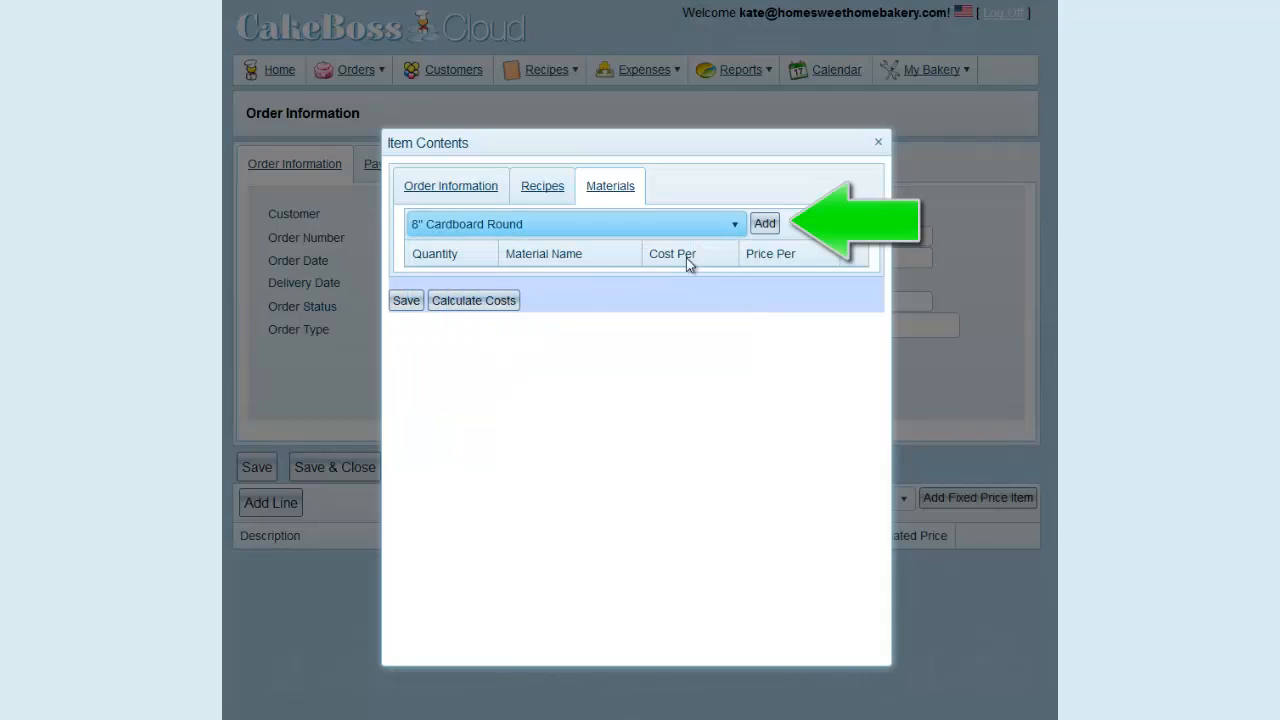
{"action": "left_click", "coordinate": [764, 226]}
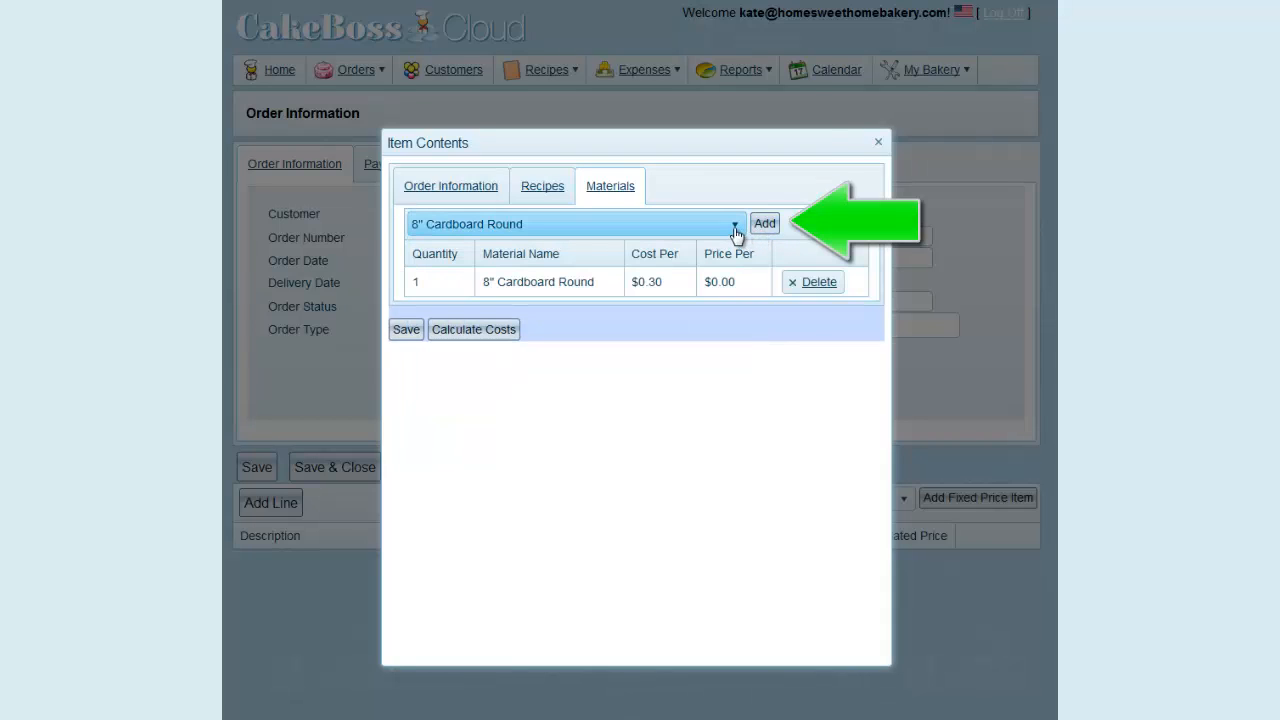
Step: Add the 10" Box and the 10" Silver Cake Drum to the line item's materials
{"action": "left_click", "coordinate": [735, 233]}
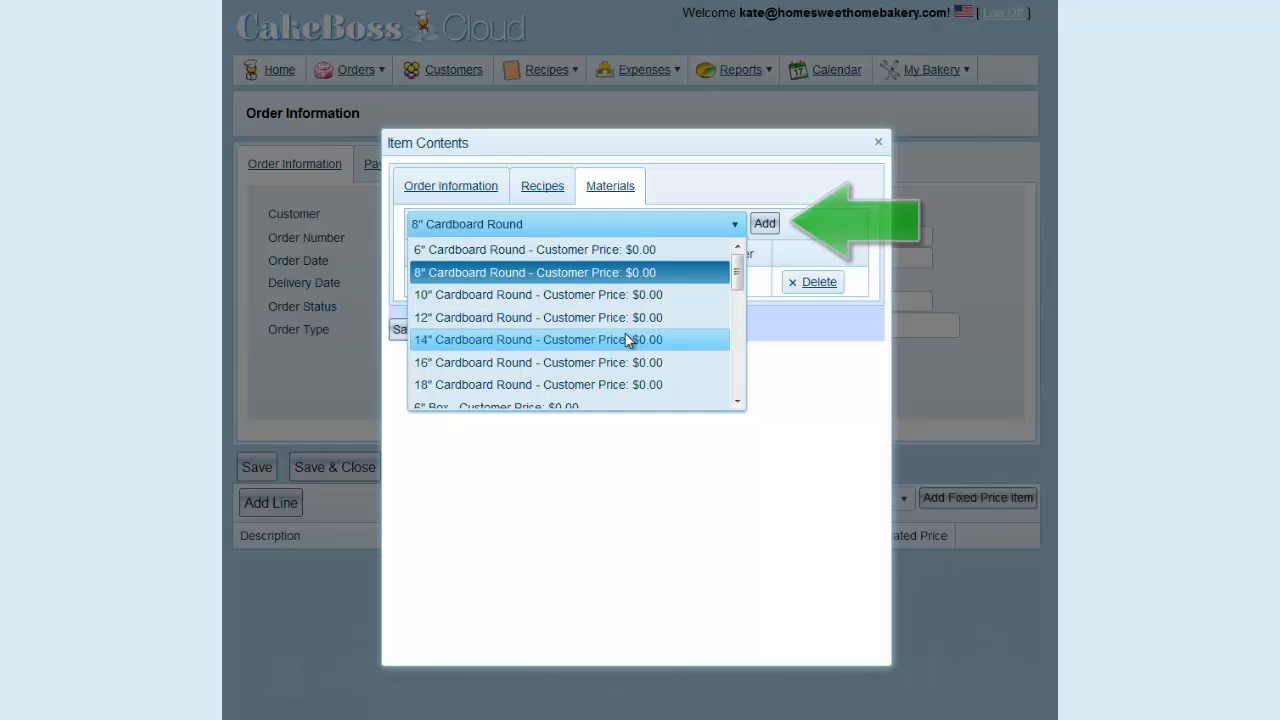
{"action": "scroll", "coordinate": [625, 337], "scroll_direction": "down", "scroll_amount": 1}
{"action": "scroll", "coordinate": [624, 342], "scroll_direction": "down", "scroll_amount": 1}
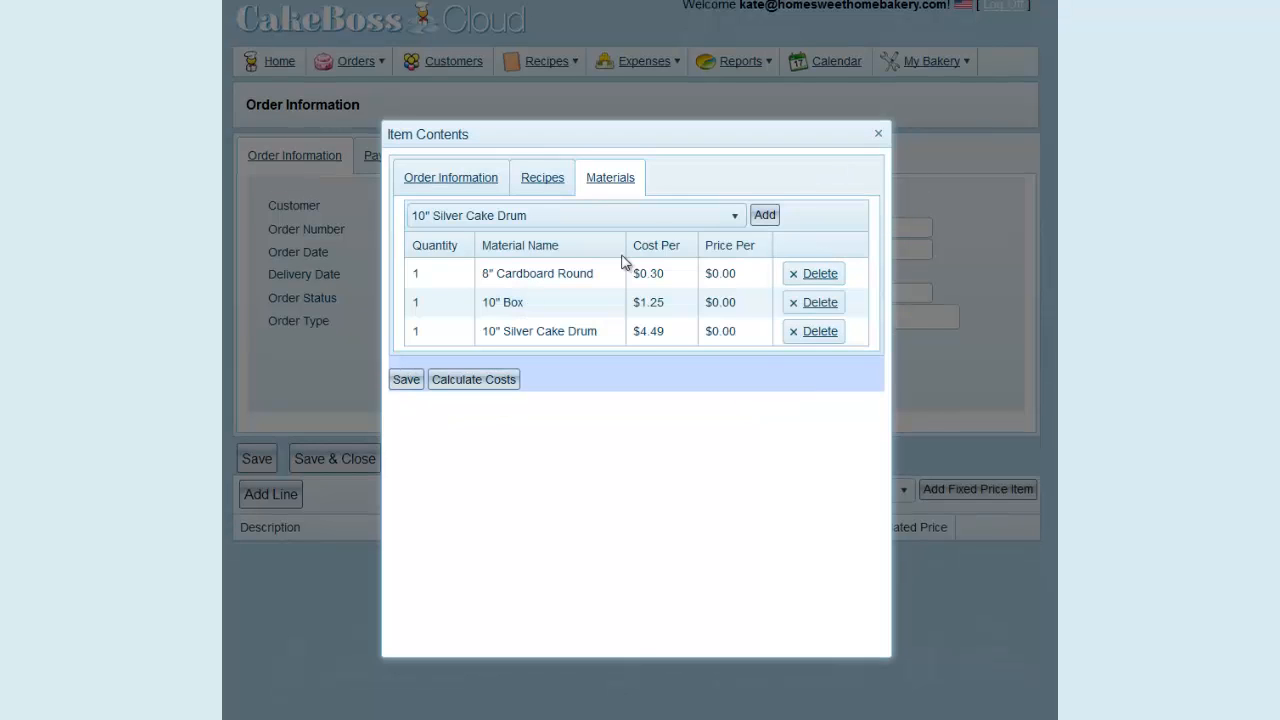
Step: Calculate the costs of the chocolate cake line item from its order information
{"action": "left_click", "coordinate": [459, 187]}
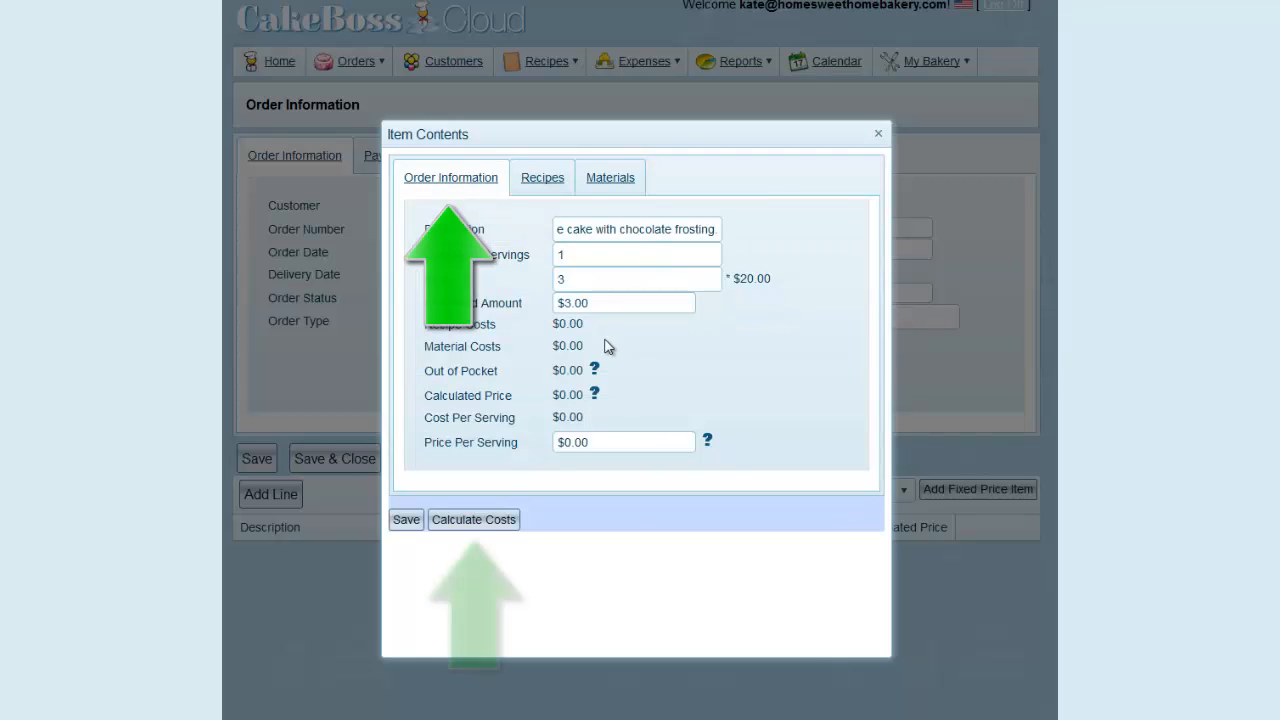
{"action": "left_click", "coordinate": [495, 524]}
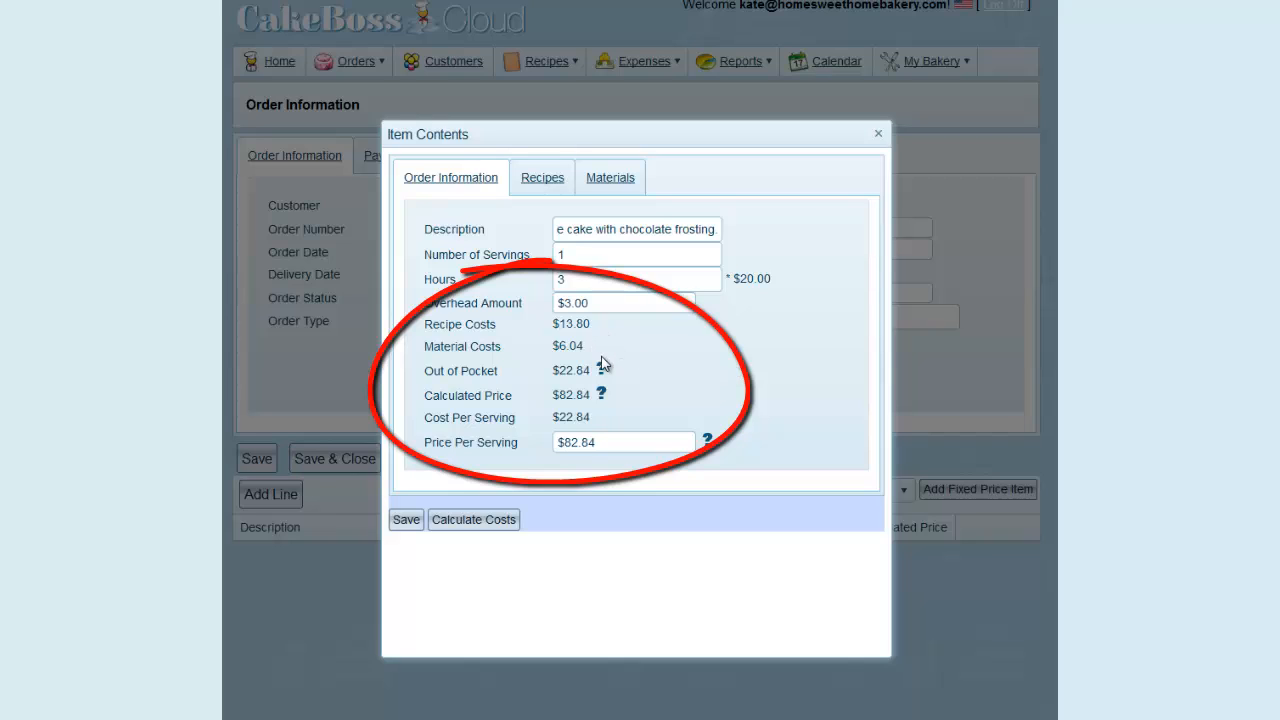
{"action": "mouse_move", "coordinate": [609, 373]}
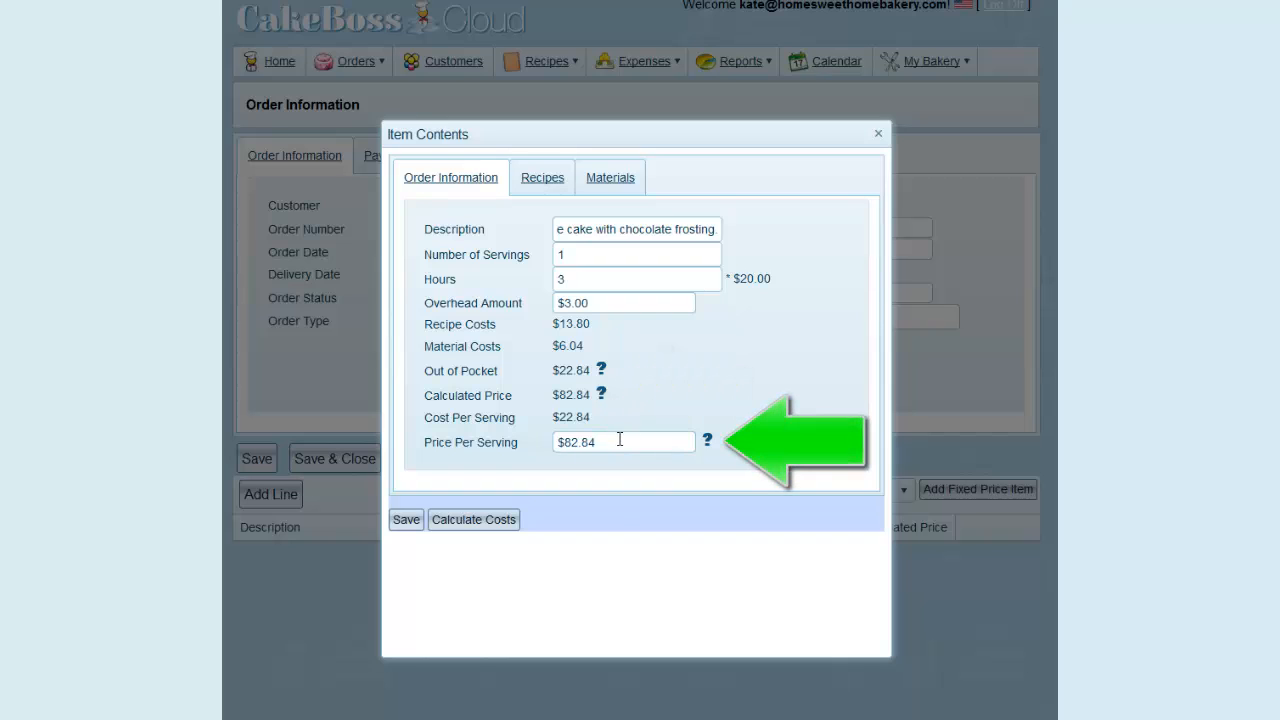
Step: Set the chocolate cake's price per serving to $75.00 and save the line item
{"action": "left_click_drag", "start_coordinate": [620, 440], "coordinate": [502, 436]}
{"action": "left_click_drag", "start_coordinate": [603, 443], "coordinate": [510, 442]}
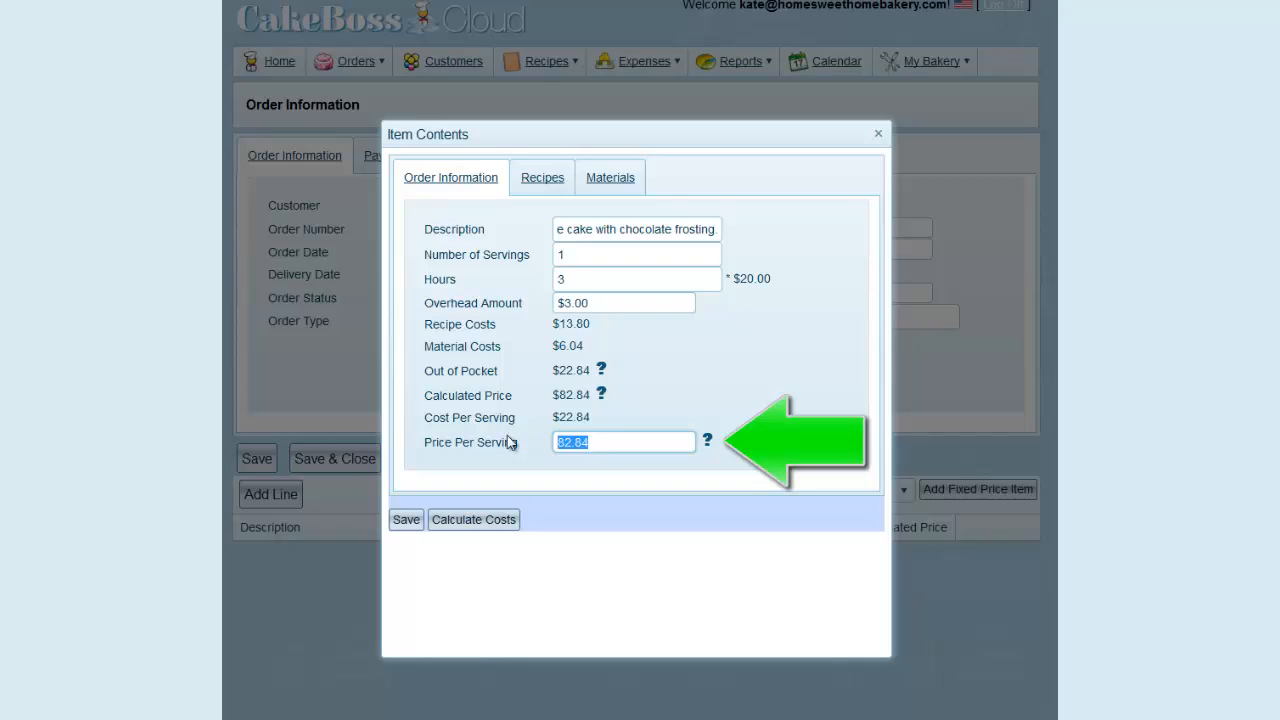
{"action": "type", "text": "75.00"}
{"action": "left_click", "coordinate": [405, 521]}
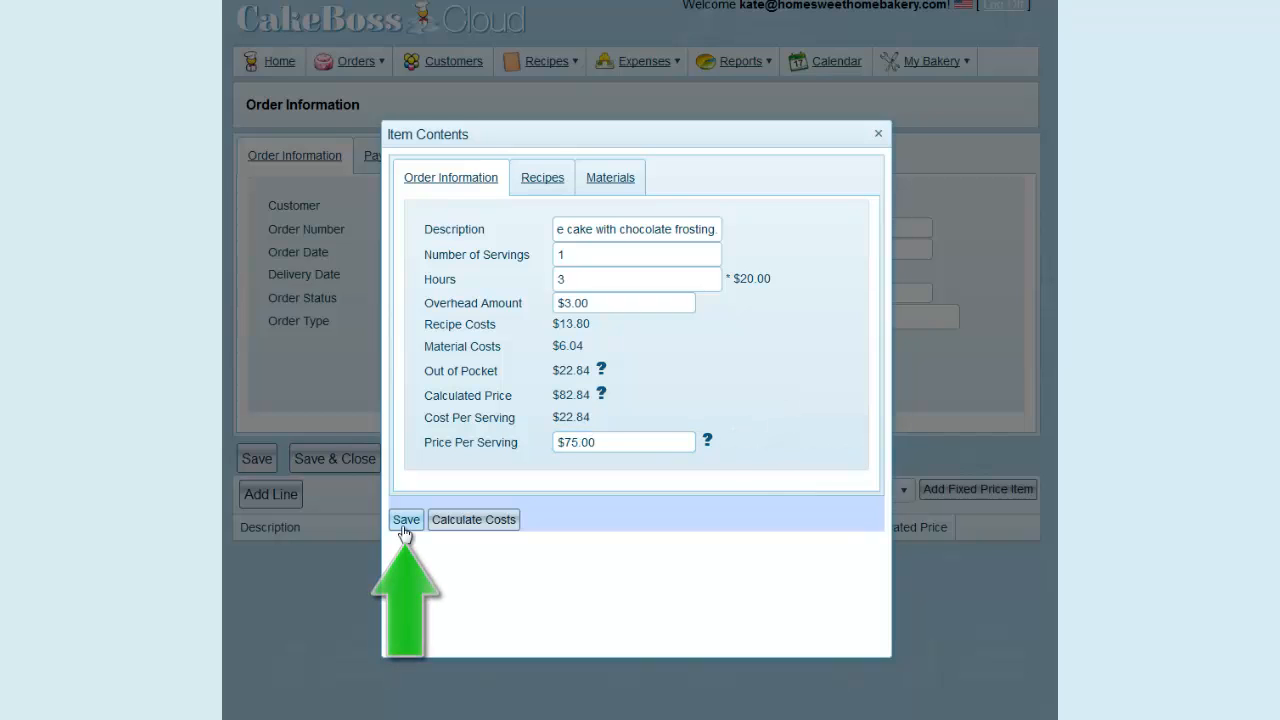
{"action": "left_click", "coordinate": [405, 521]}
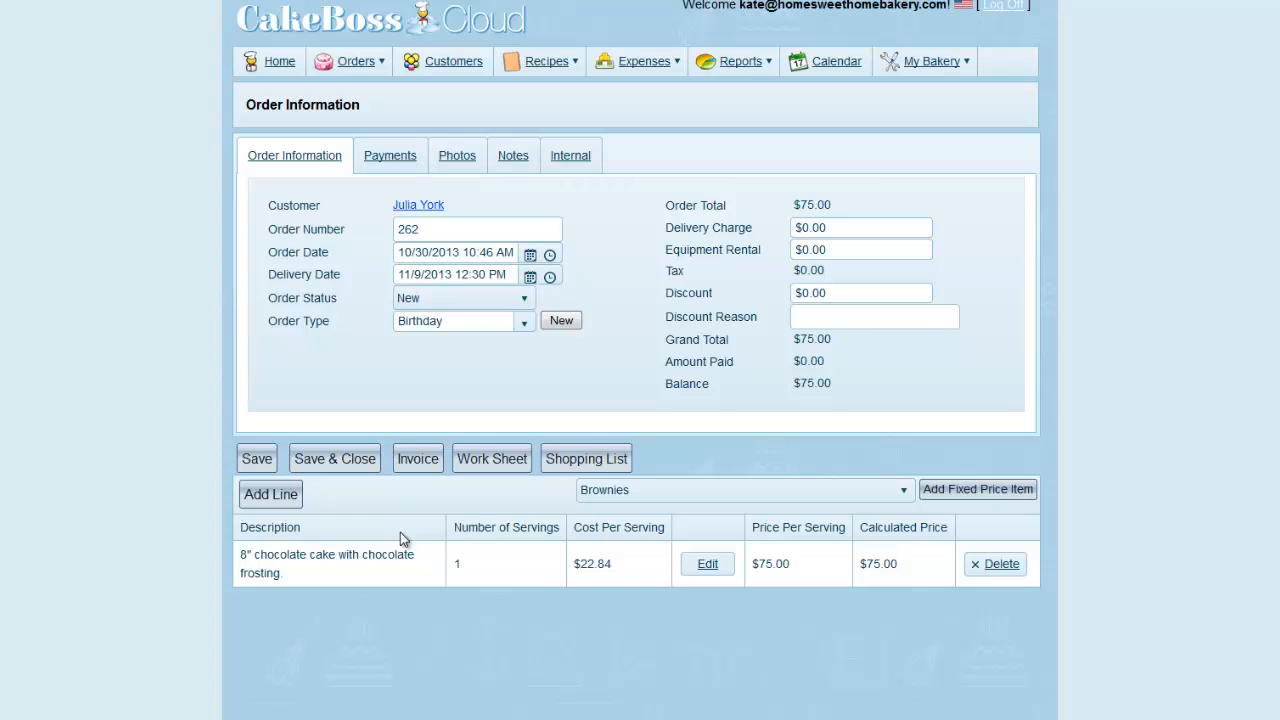
Step: Add a line item for a 6", 10", 14" white cake with chocolate ganache filling, vanilla buttercream, swiss dots on all tiers and bride-supplied border ribbon
{"action": "left_click", "coordinate": [283, 506]}
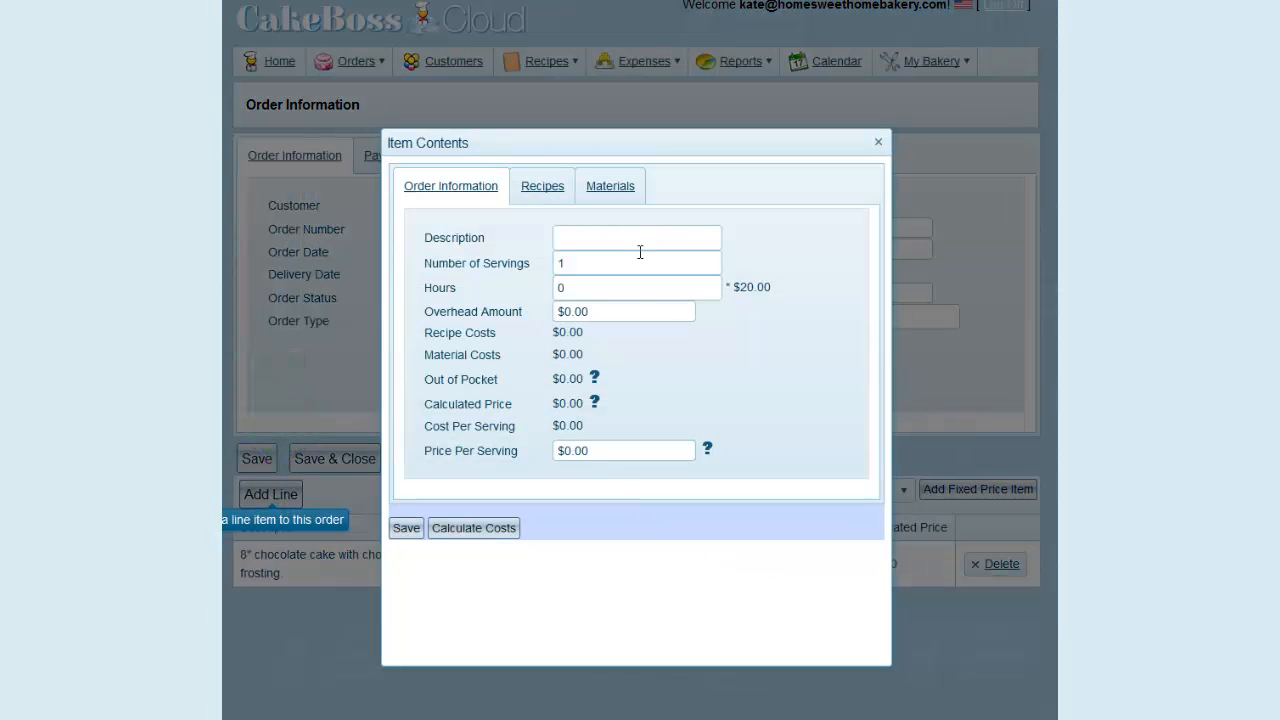
{"action": "left_click", "coordinate": [643, 237]}
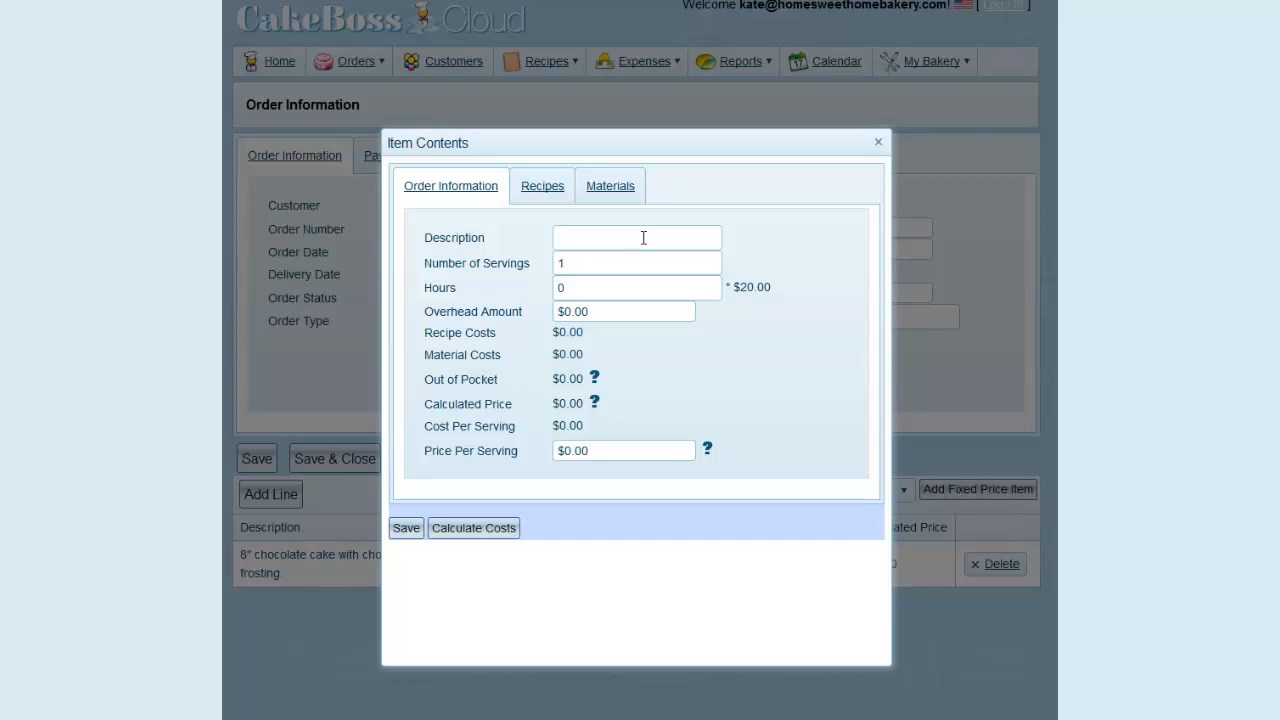
{"action": "type", "text": "6\", 10\", 14\""}
{"action": "key", "text": "Tab"}
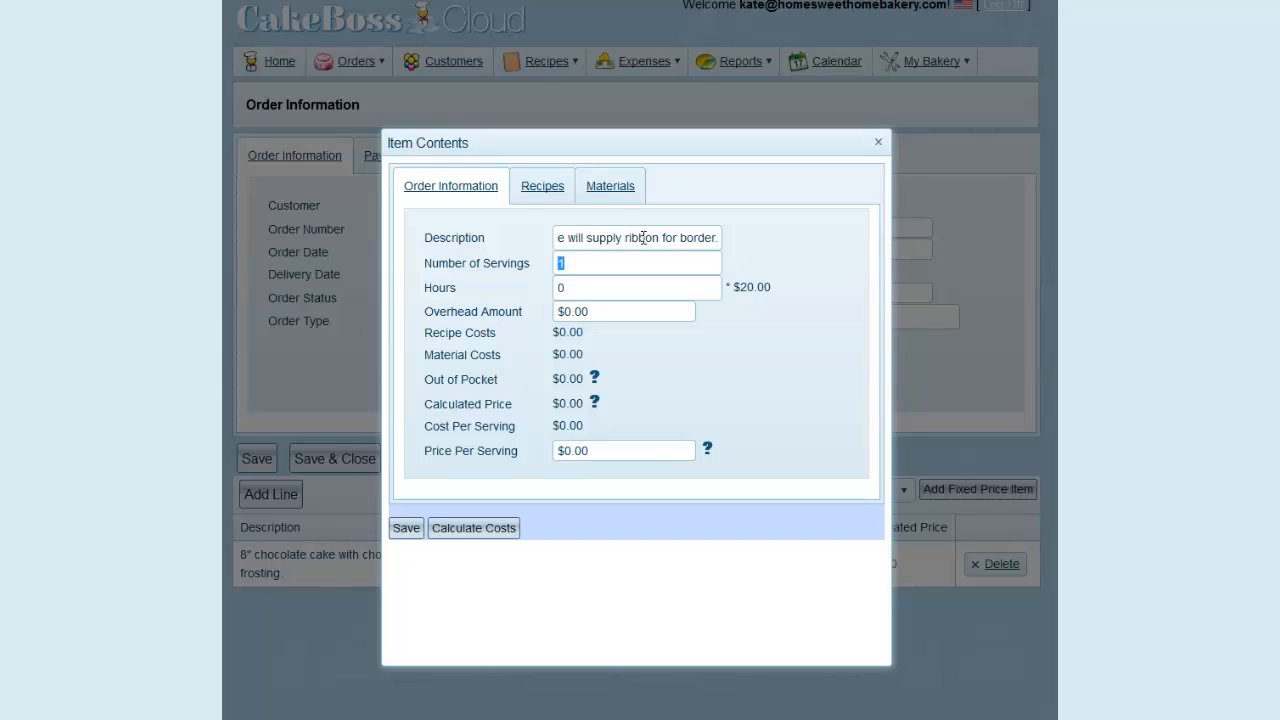
Step: Set the white cake line item's number of servings to 125 and its hours to 15
{"action": "type", "text": "1"}
{"action": "key", "text": "Tab"}
{"action": "type", "text": "15"}
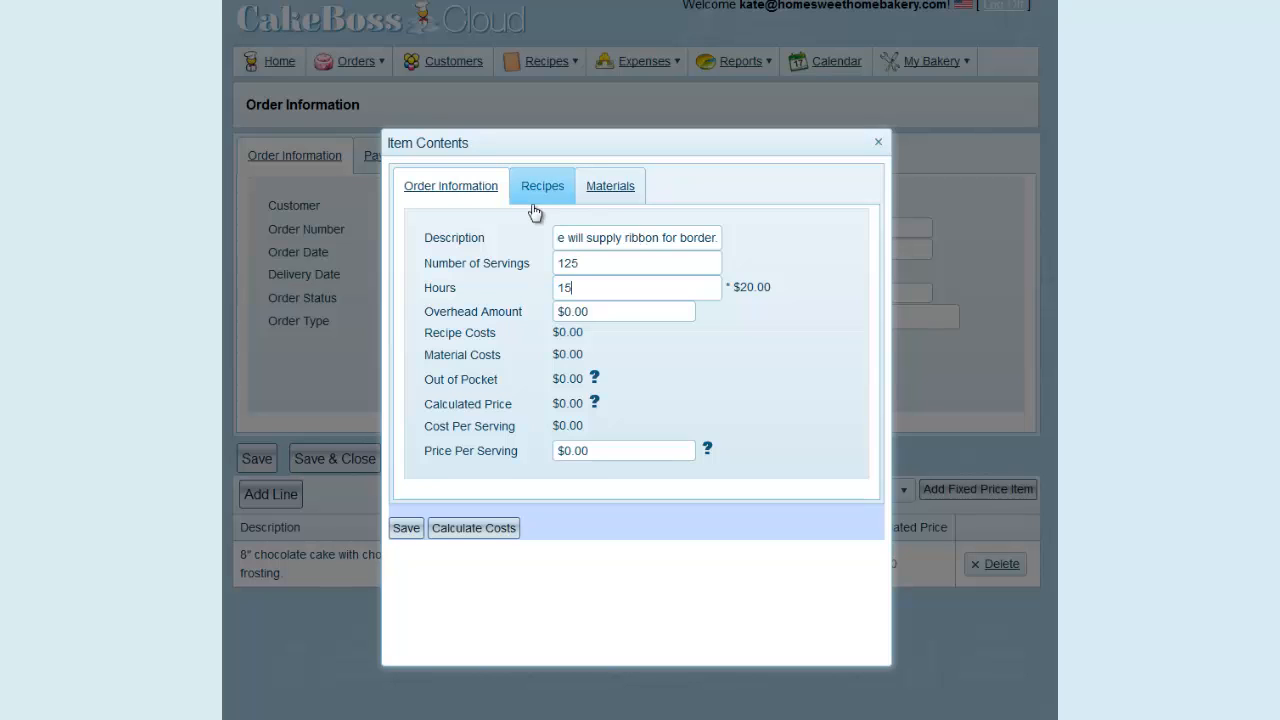
Step: Add the American-Style Buttercream recipe to the white cake line item with a quantity of 5
{"action": "left_click", "coordinate": [563, 193]}
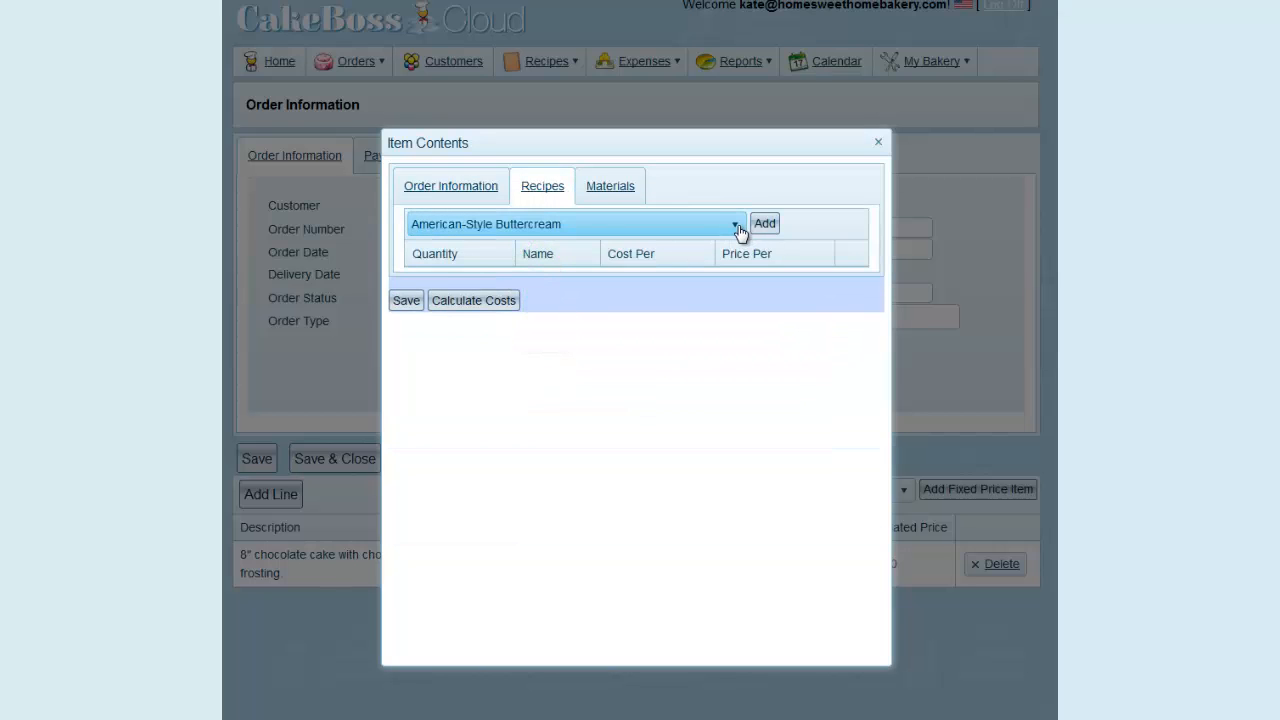
{"action": "left_click", "coordinate": [738, 227]}
{"action": "left_click", "coordinate": [628, 252]}
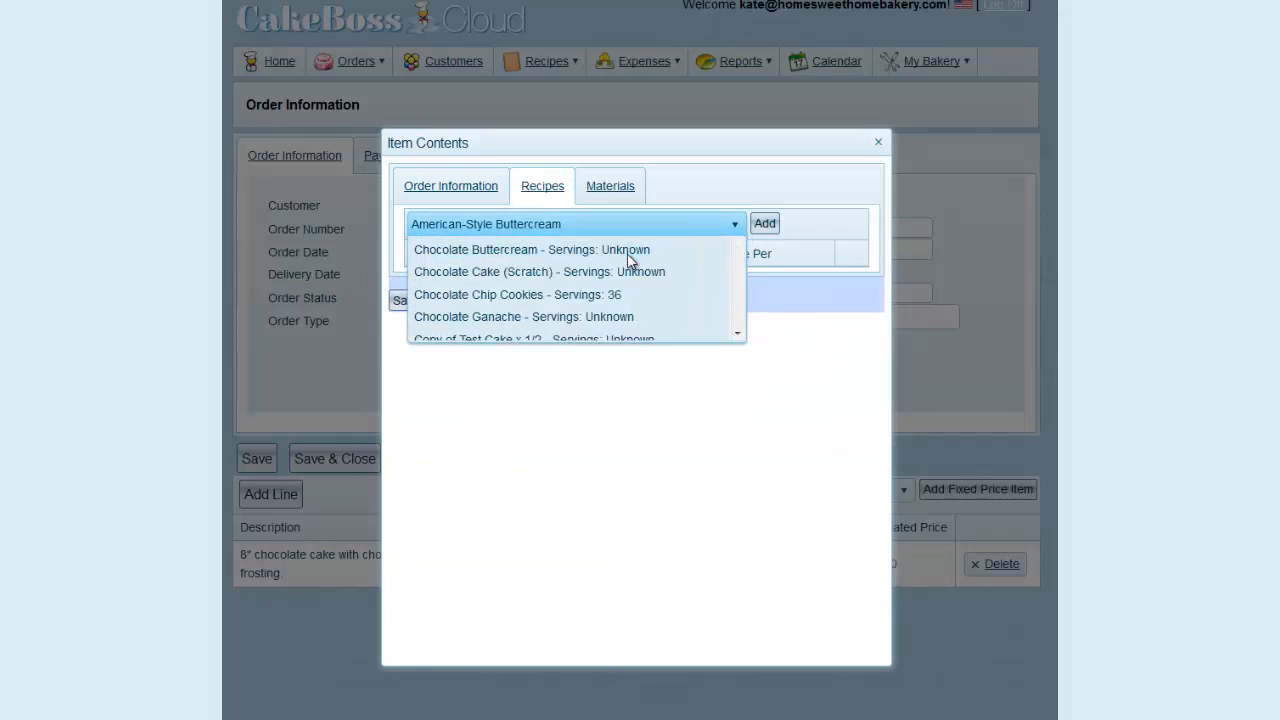
{"action": "left_click", "coordinate": [759, 228]}
{"action": "left_click", "coordinate": [465, 293]}
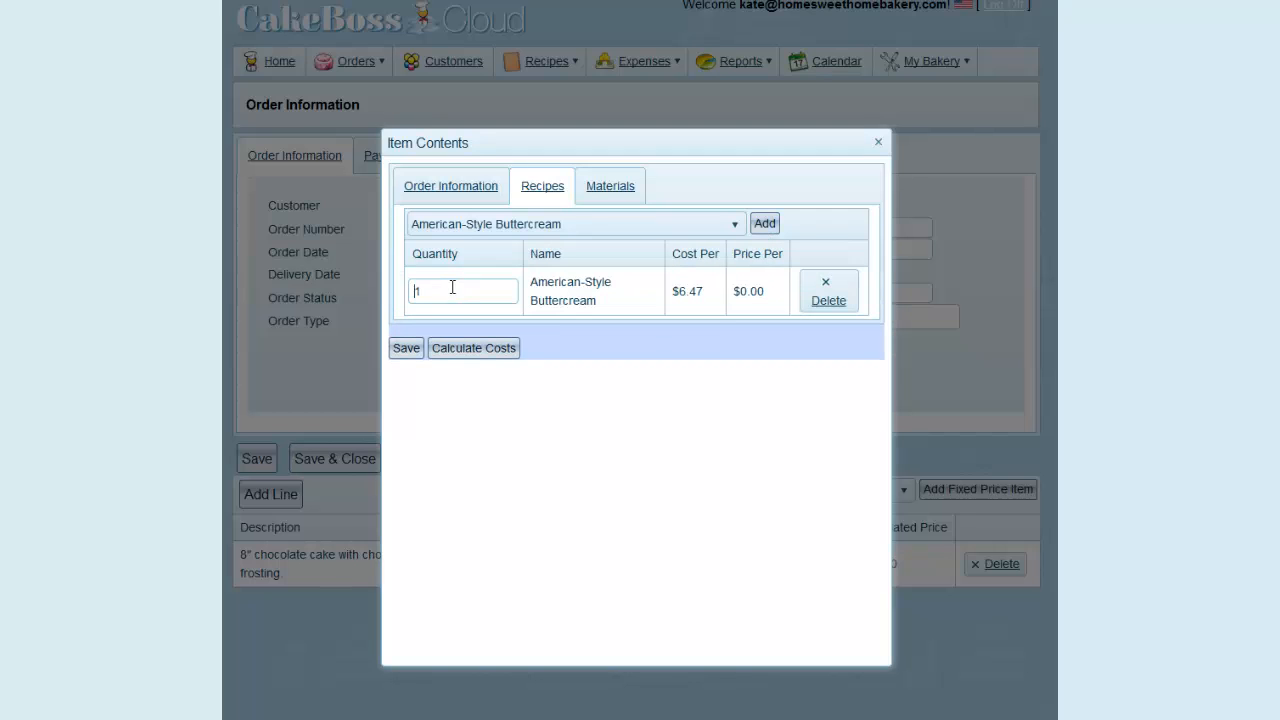
{"action": "double_click", "coordinate": [432, 289]}
{"action": "type", "text": "5"}
Step: Add the White Sour Cream Cake - Doctored Mix recipe to the line item with a quantity of 6
{"action": "left_click", "coordinate": [741, 238]}
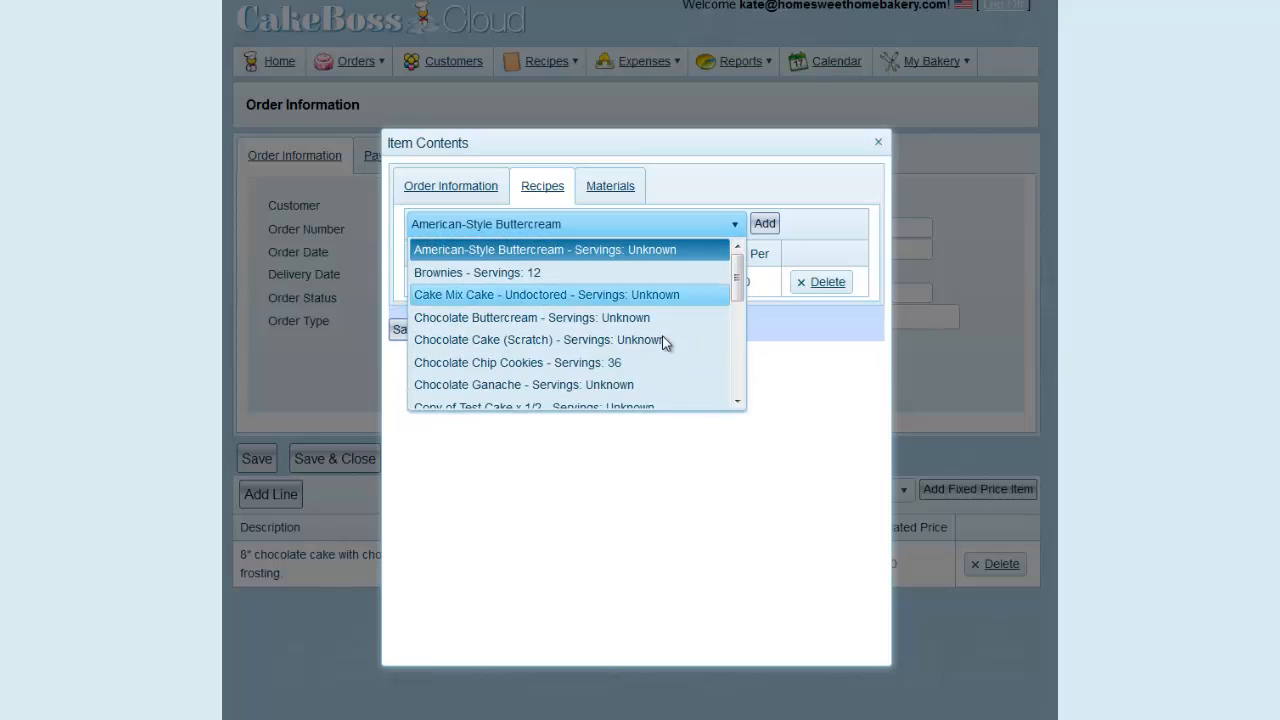
{"action": "scroll", "coordinate": [646, 343], "scroll_direction": "down", "scroll_amount": 5}
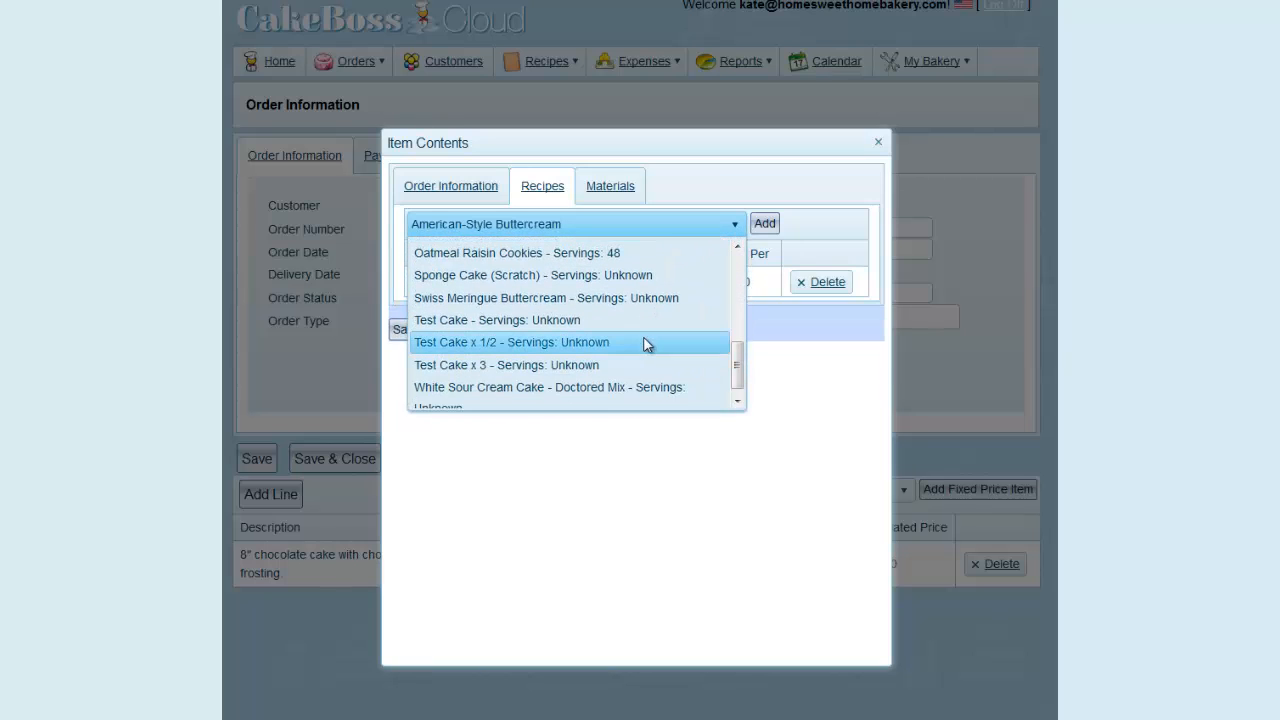
{"action": "scroll", "coordinate": [601, 380], "scroll_direction": "down", "scroll_amount": 1}
{"action": "left_click", "coordinate": [601, 378]}
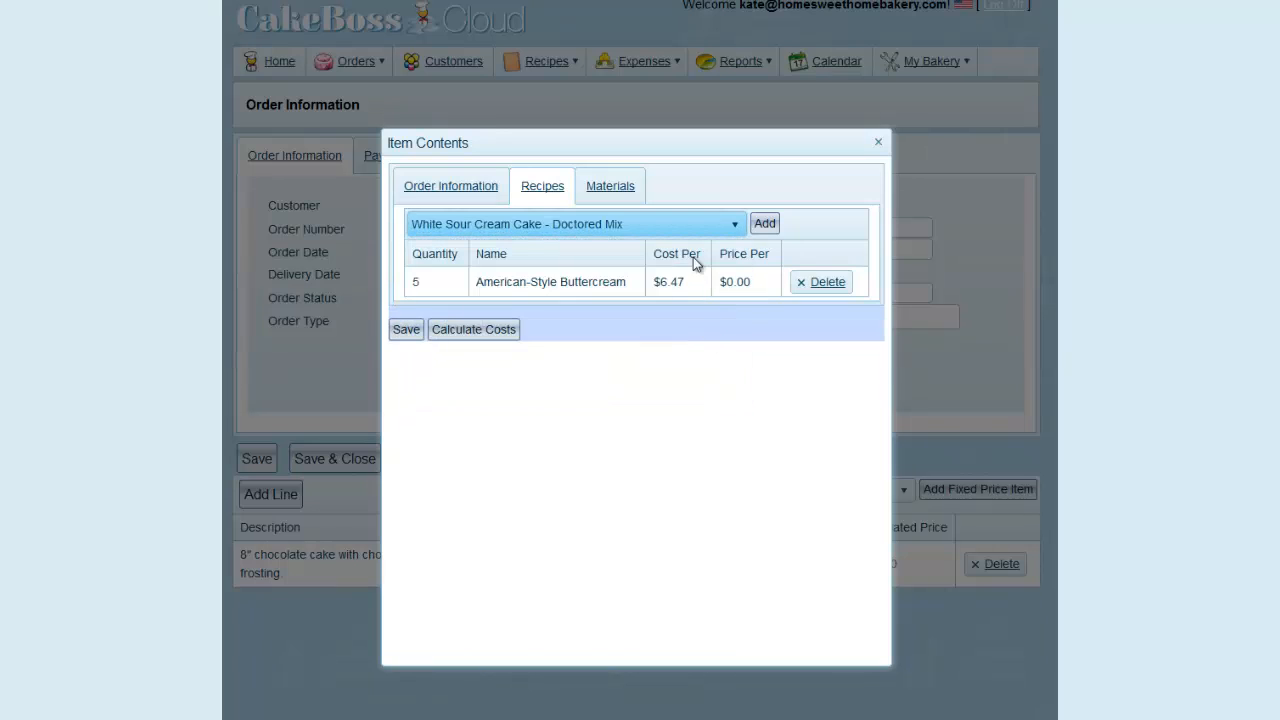
{"action": "left_click", "coordinate": [766, 224]}
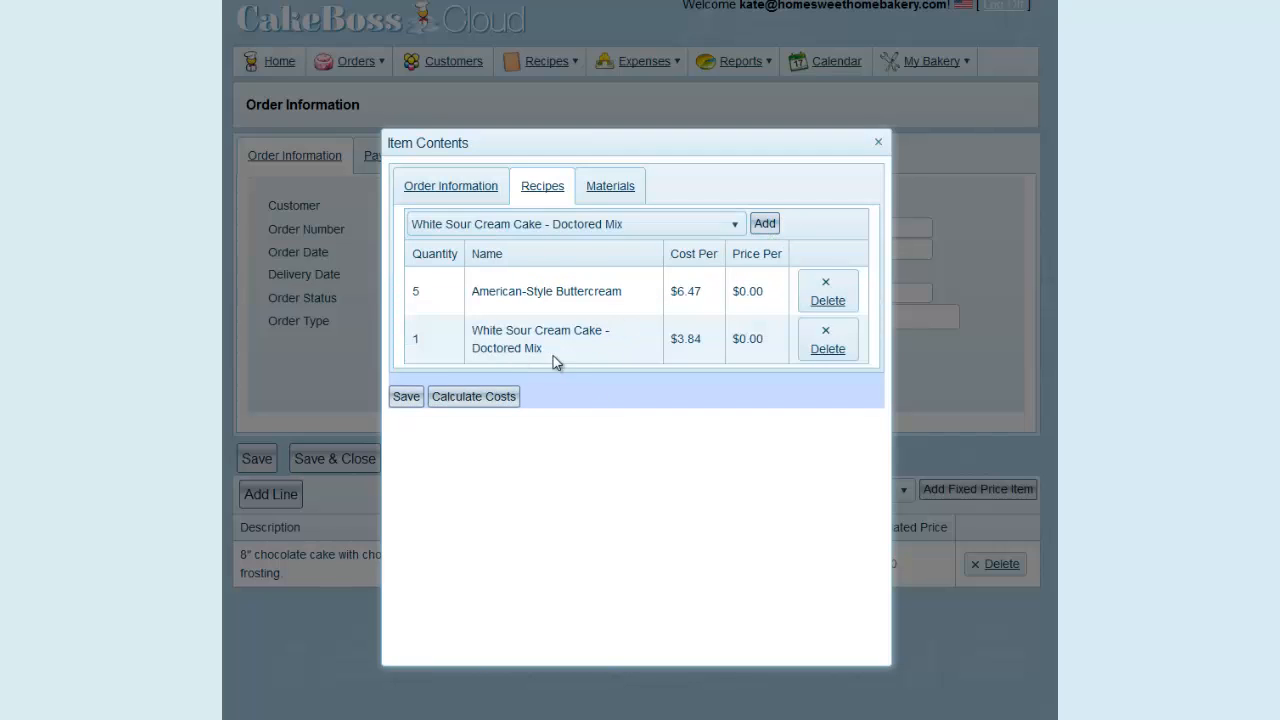
{"action": "left_click", "coordinate": [449, 341]}
{"action": "left_click_drag", "start_coordinate": [437, 337], "coordinate": [389, 326]}
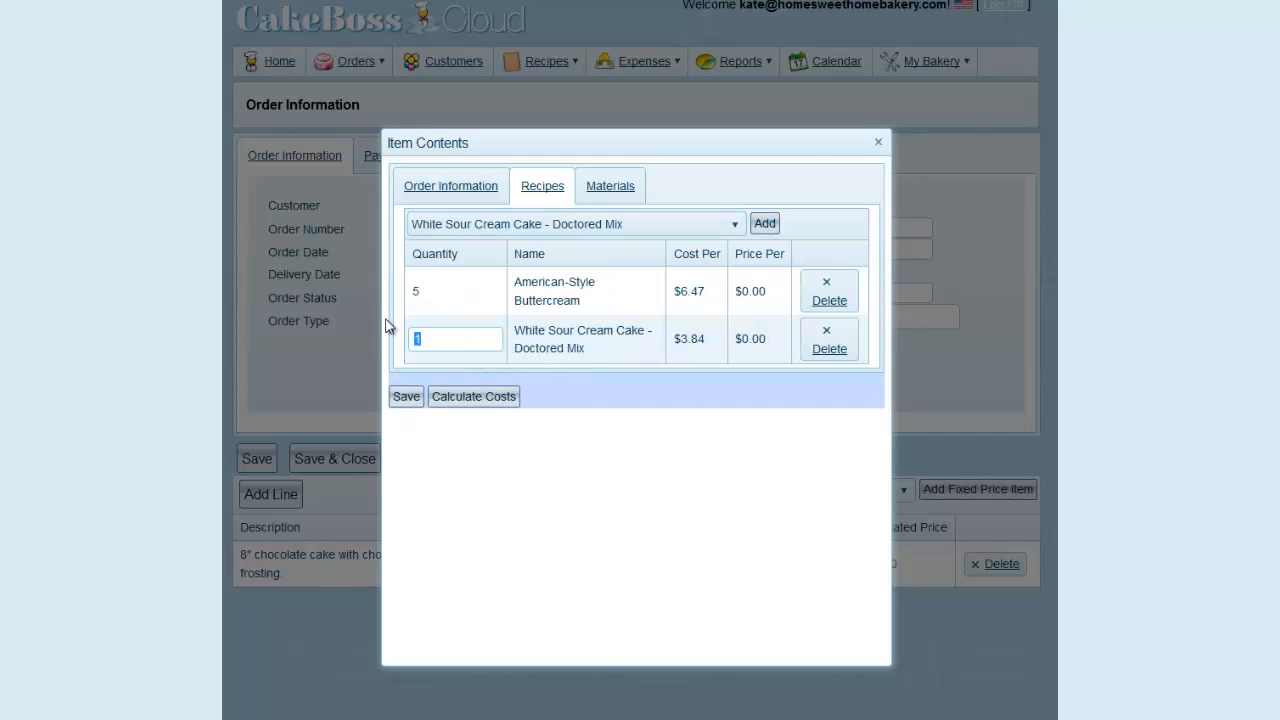
Step: Add the Chocolate Ganache recipe to the line item with a quantity of 5
{"action": "left_click", "coordinate": [736, 225]}
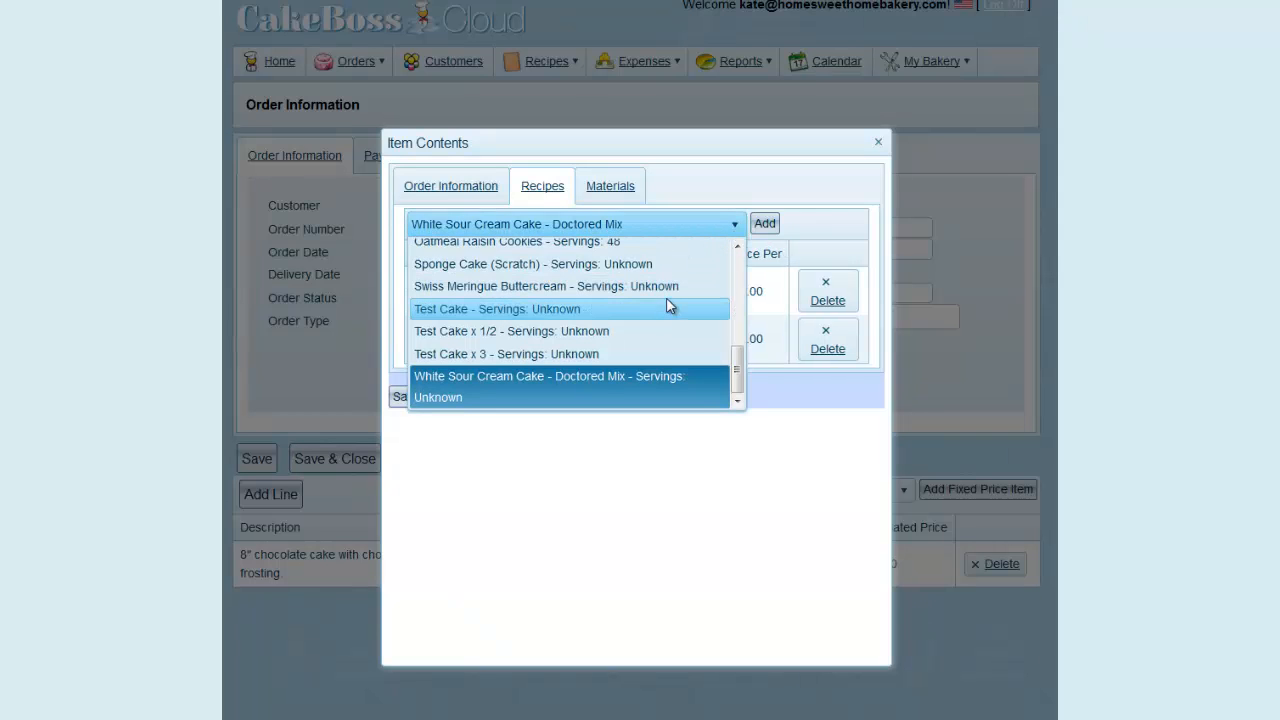
{"action": "scroll", "coordinate": [667, 306], "scroll_direction": "up", "scroll_amount": 5}
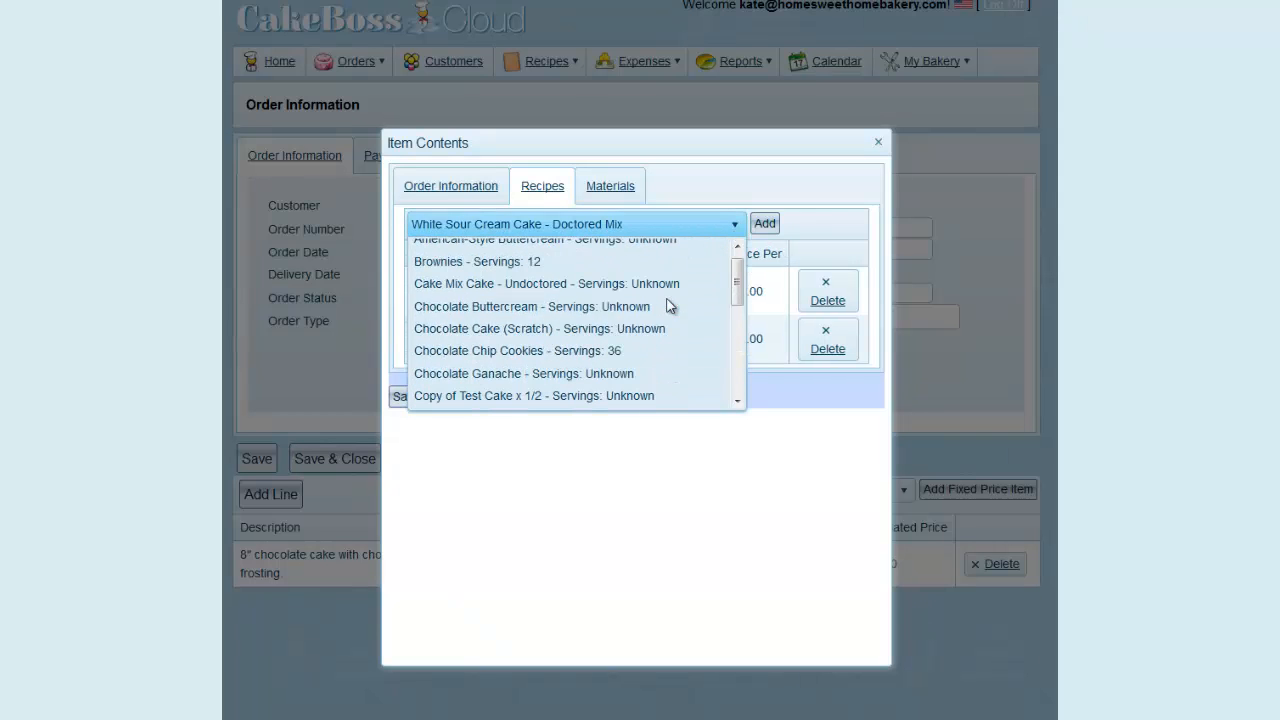
{"action": "left_click", "coordinate": [612, 373]}
{"action": "left_click", "coordinate": [762, 226]}
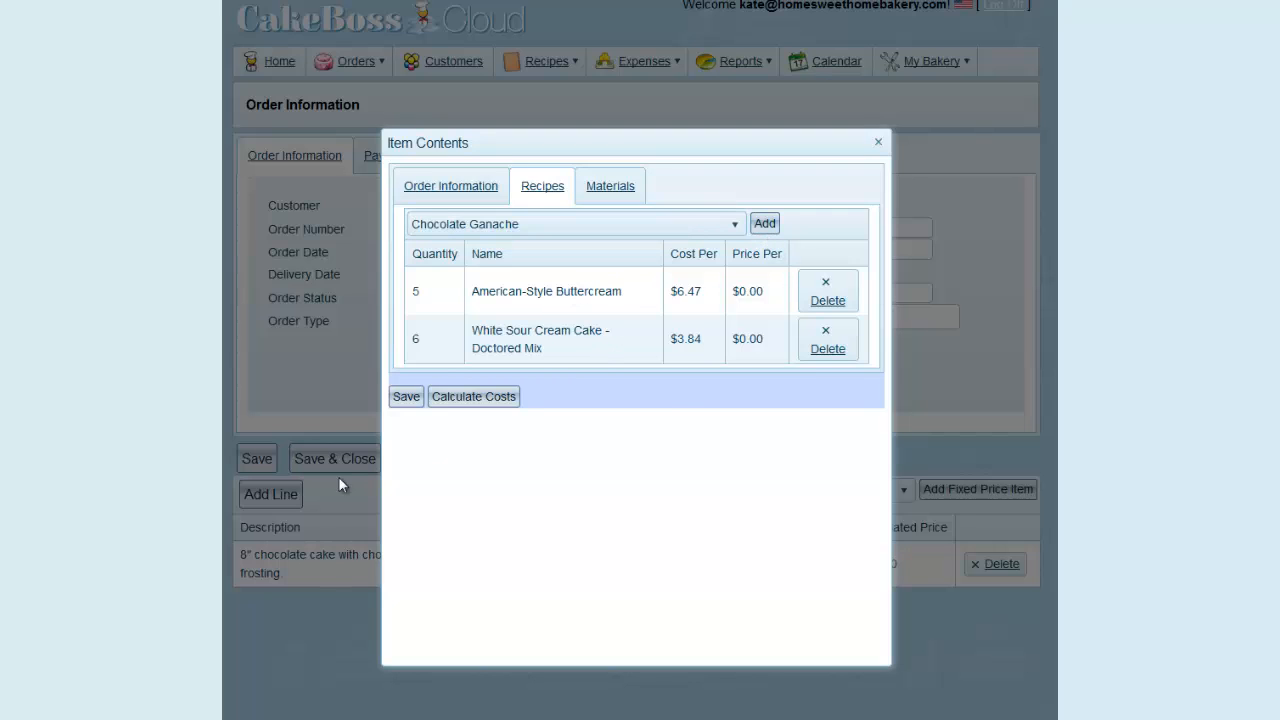
{"action": "left_click", "coordinate": [436, 390]}
{"action": "double_click", "coordinate": [443, 391]}
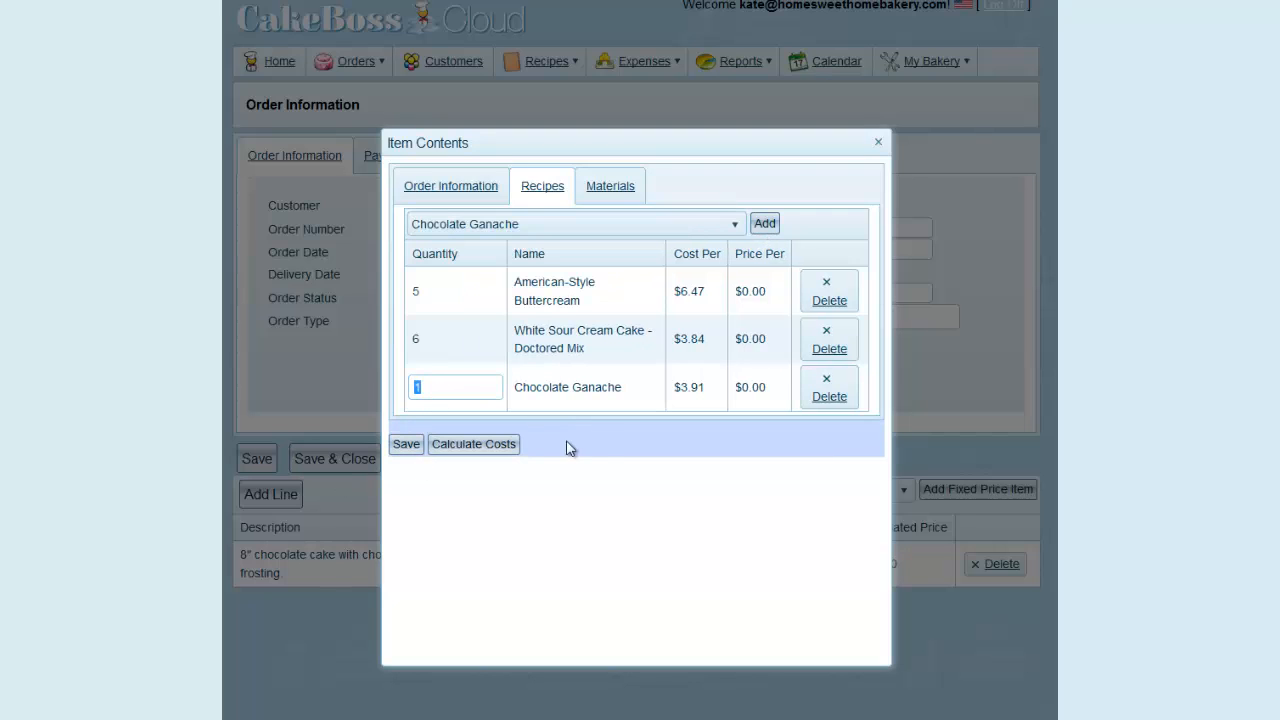
{"action": "type", "text": "5"}
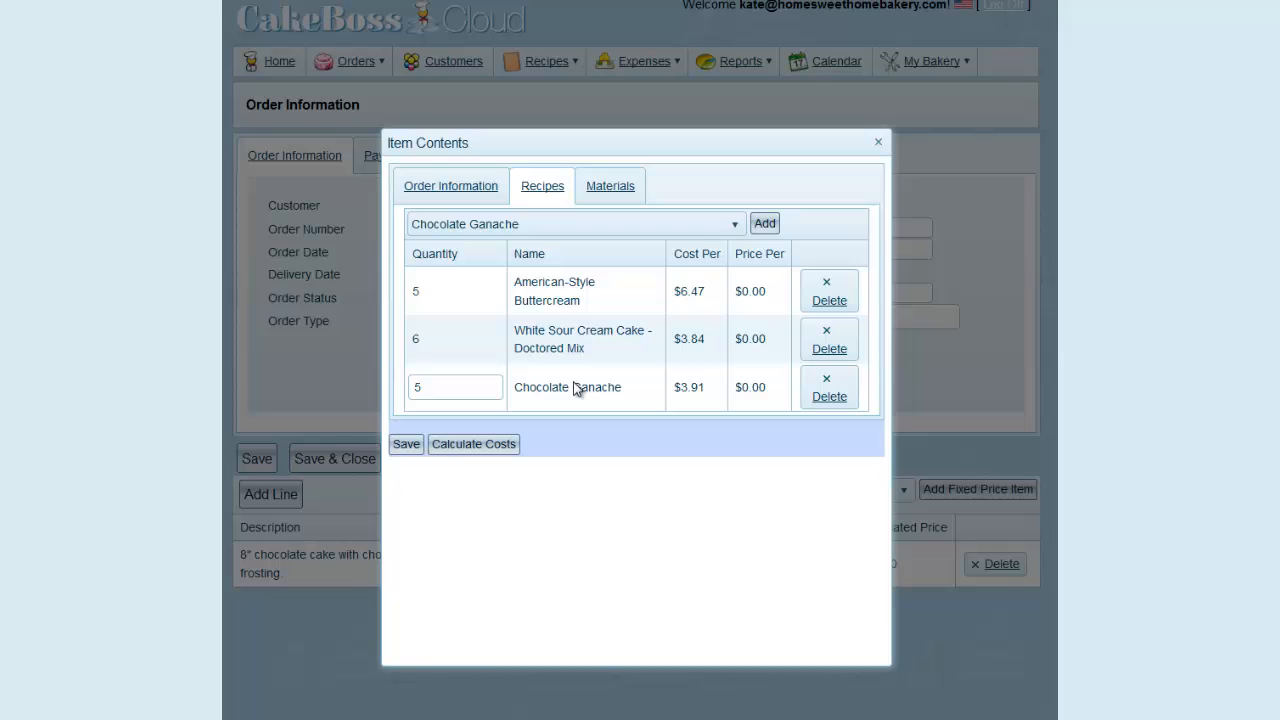
Step: Add the 6", 10" and 14" Cardboard Rounds, the 14" Box, the 16" Foil Cake Drum and four 12" Wooden Dowels to the line item's materials
{"action": "left_click", "coordinate": [614, 195]}
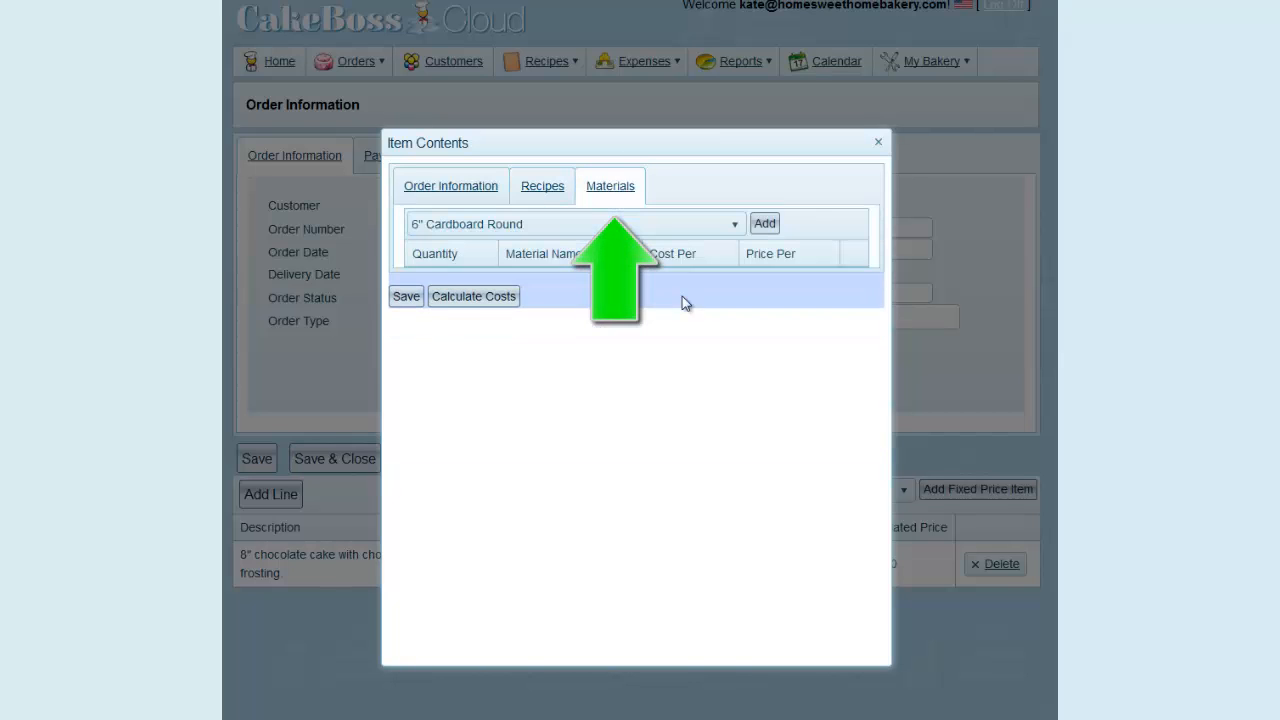
{"action": "left_click", "coordinate": [735, 230]}
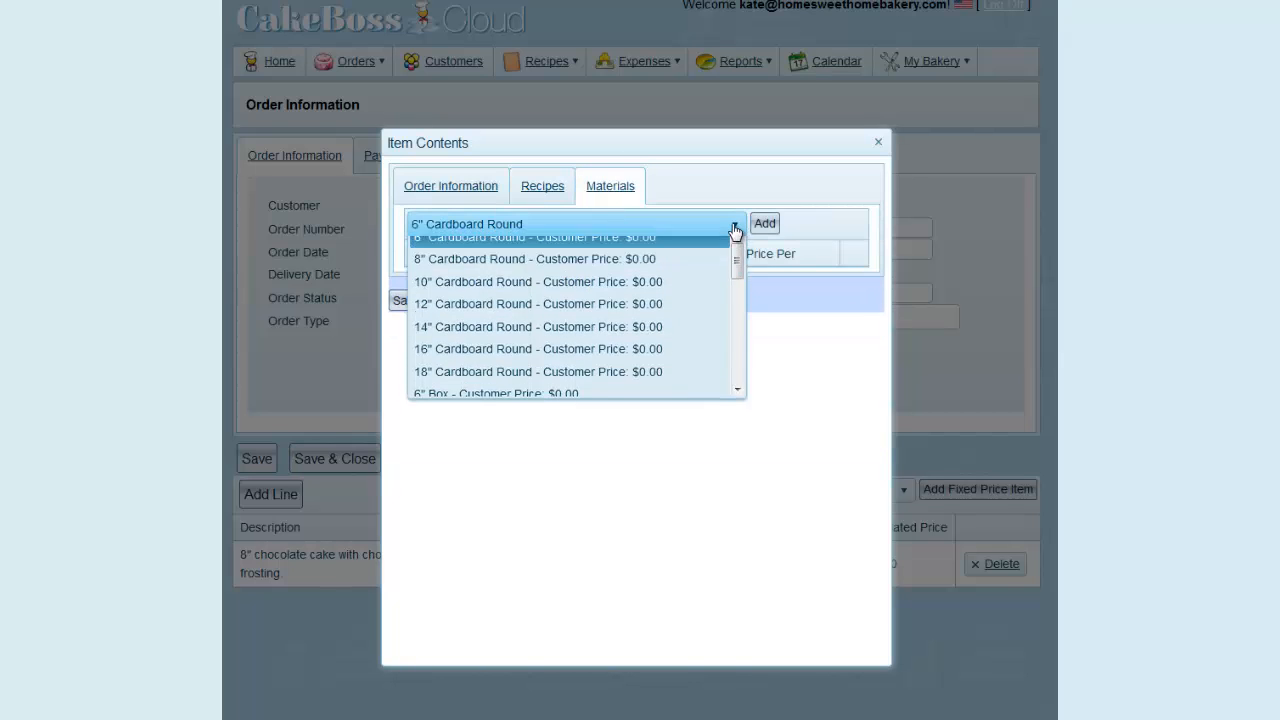
{"action": "left_click", "coordinate": [567, 249]}
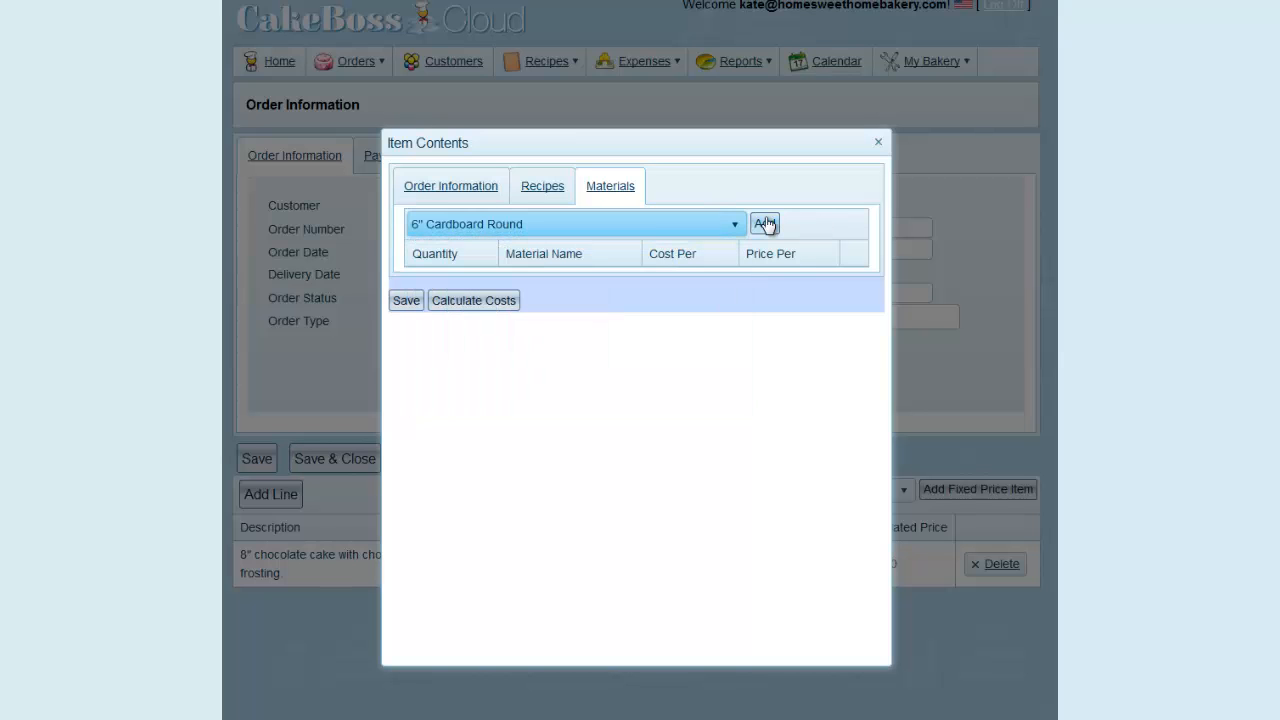
{"action": "left_click", "coordinate": [765, 224]}
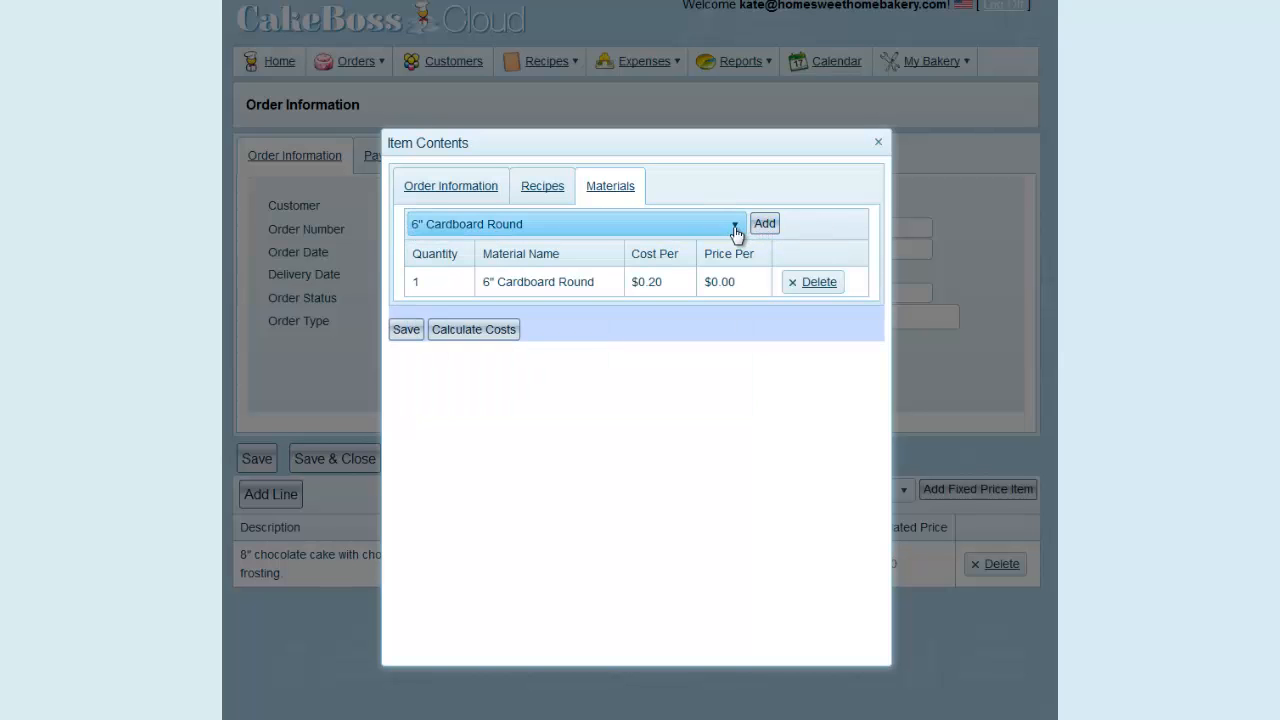
{"action": "left_click", "coordinate": [736, 228]}
{"action": "left_click", "coordinate": [629, 296]}
{"action": "left_click", "coordinate": [765, 225]}
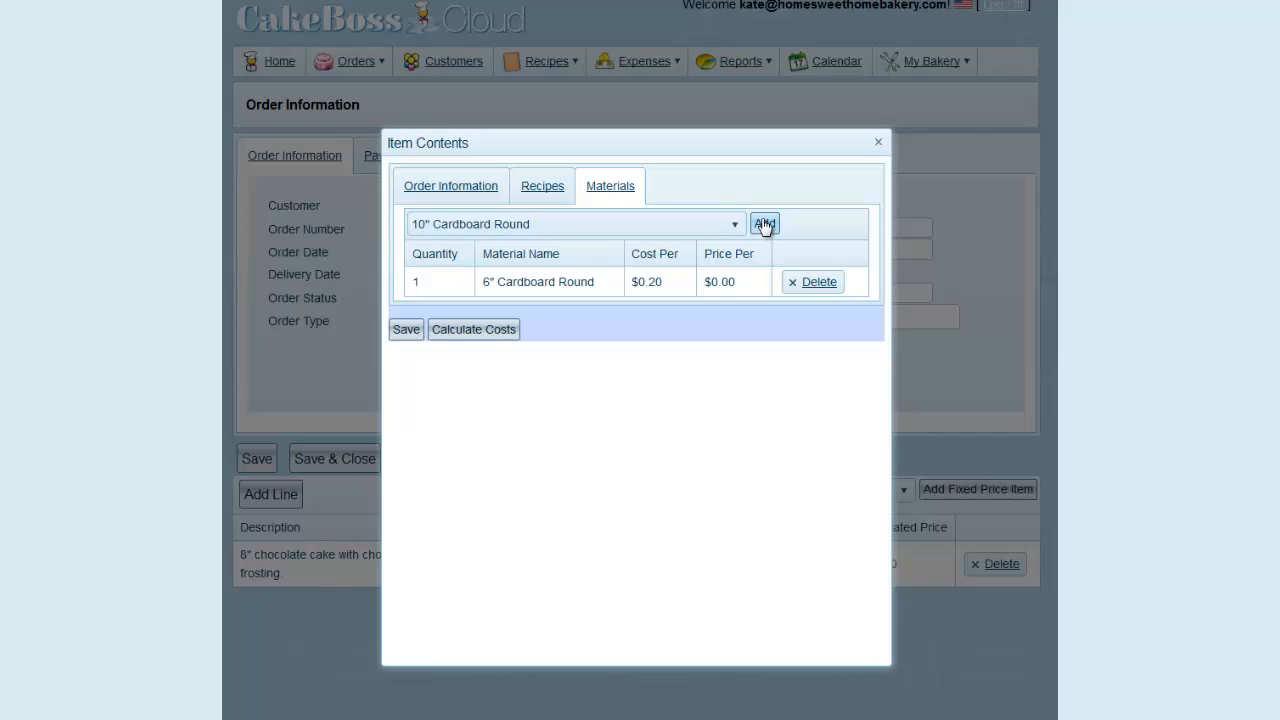
{"action": "left_click", "coordinate": [735, 228]}
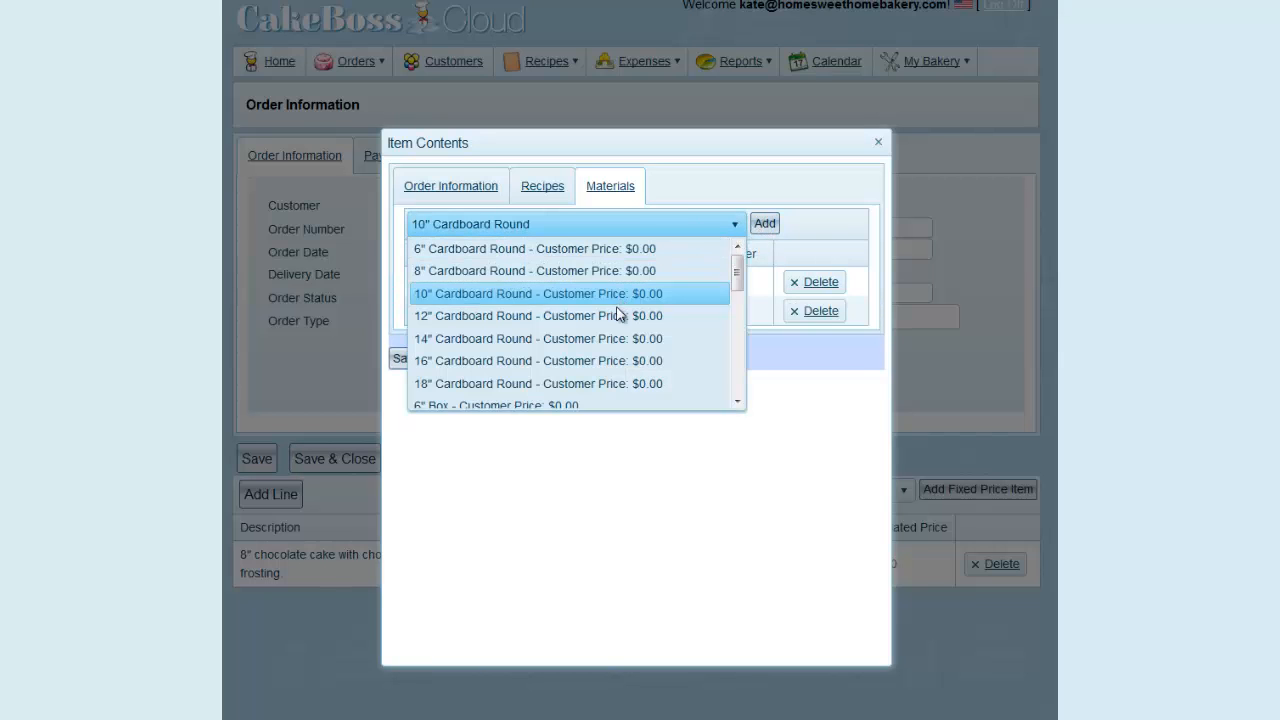
{"action": "left_click", "coordinate": [609, 338]}
{"action": "left_click", "coordinate": [762, 226]}
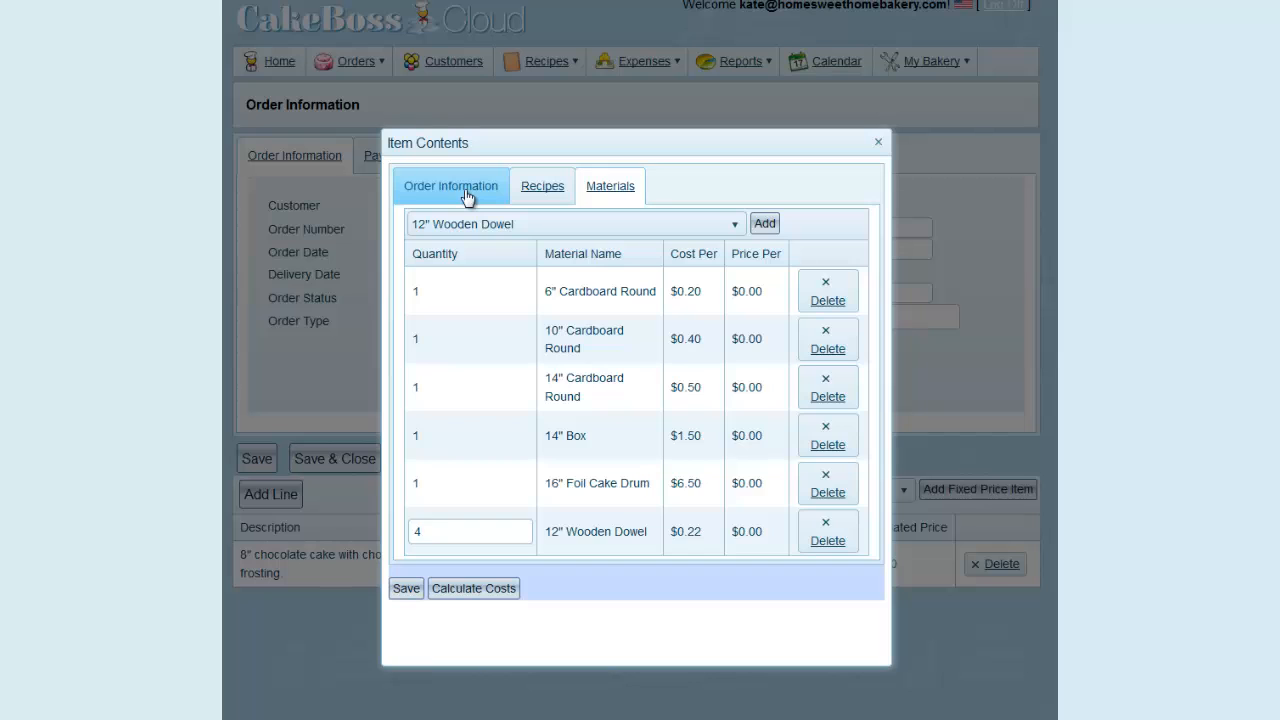
Step: Calculate the white cake's costs, set its price per serving to $3.00 and save the line item
{"action": "left_click", "coordinate": [466, 195]}
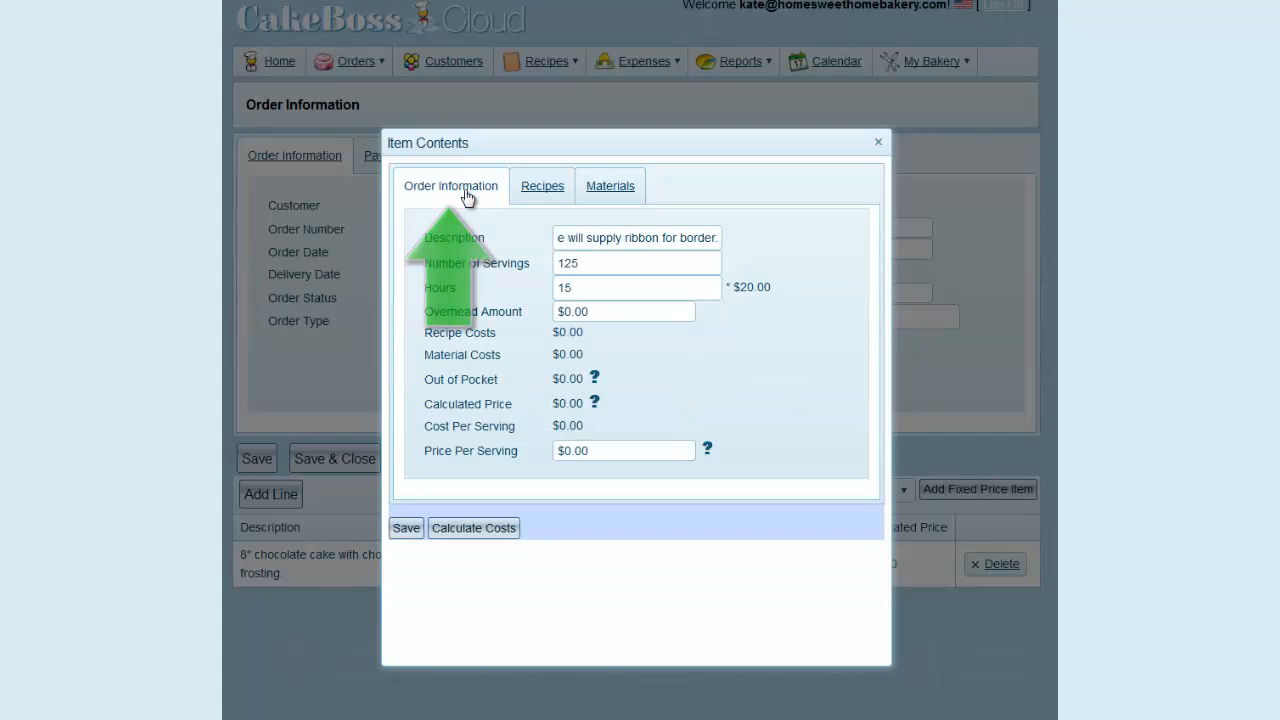
{"action": "left_click", "coordinate": [488, 537]}
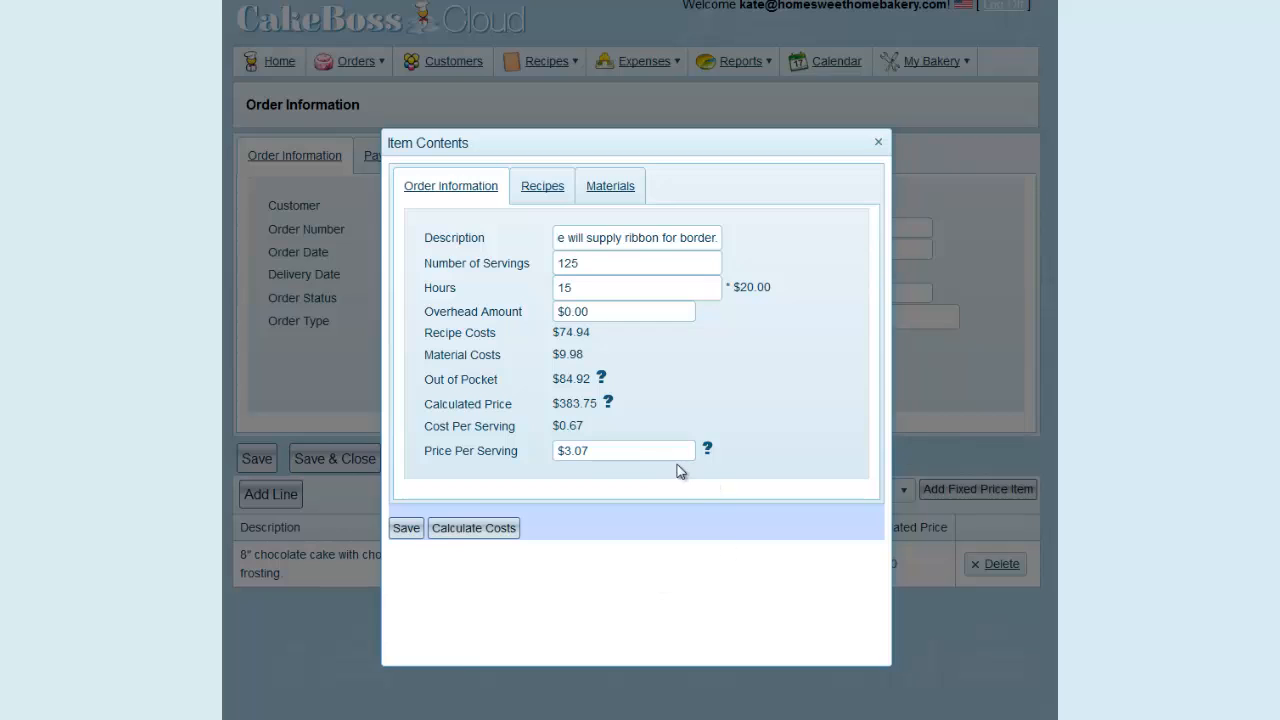
{"action": "left_click", "coordinate": [654, 450]}
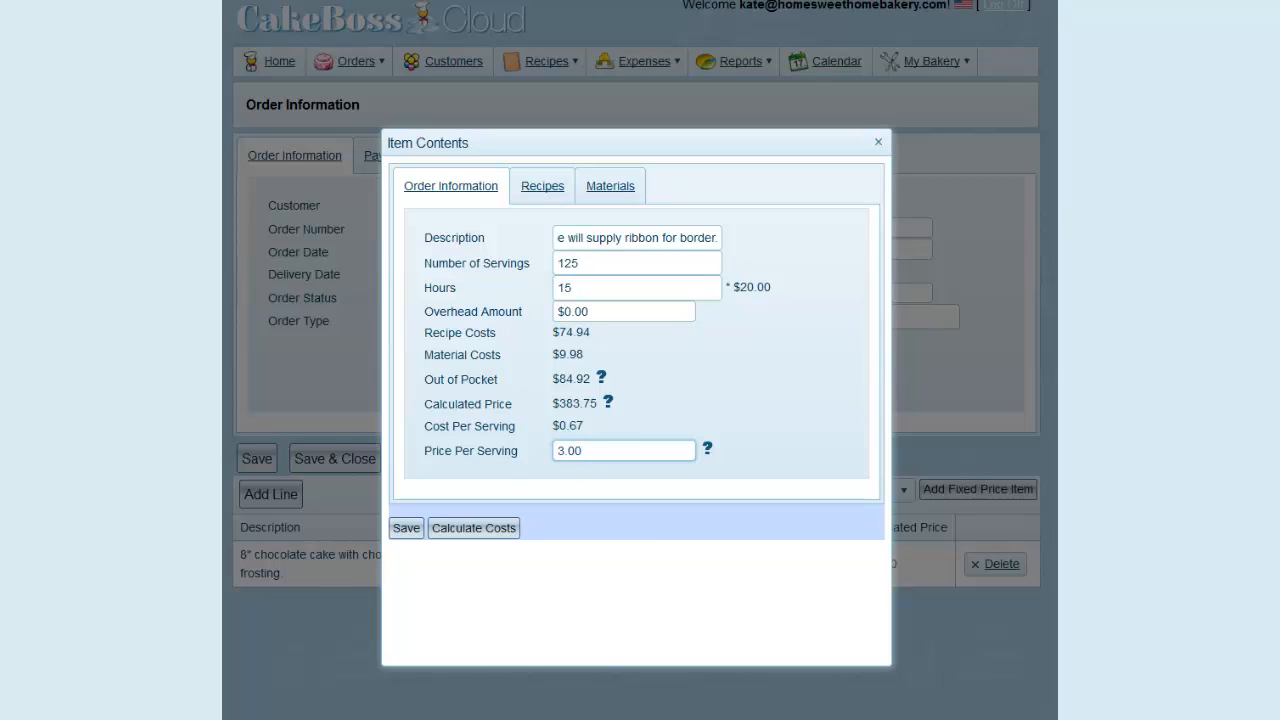
{"action": "left_click", "coordinate": [410, 528]}
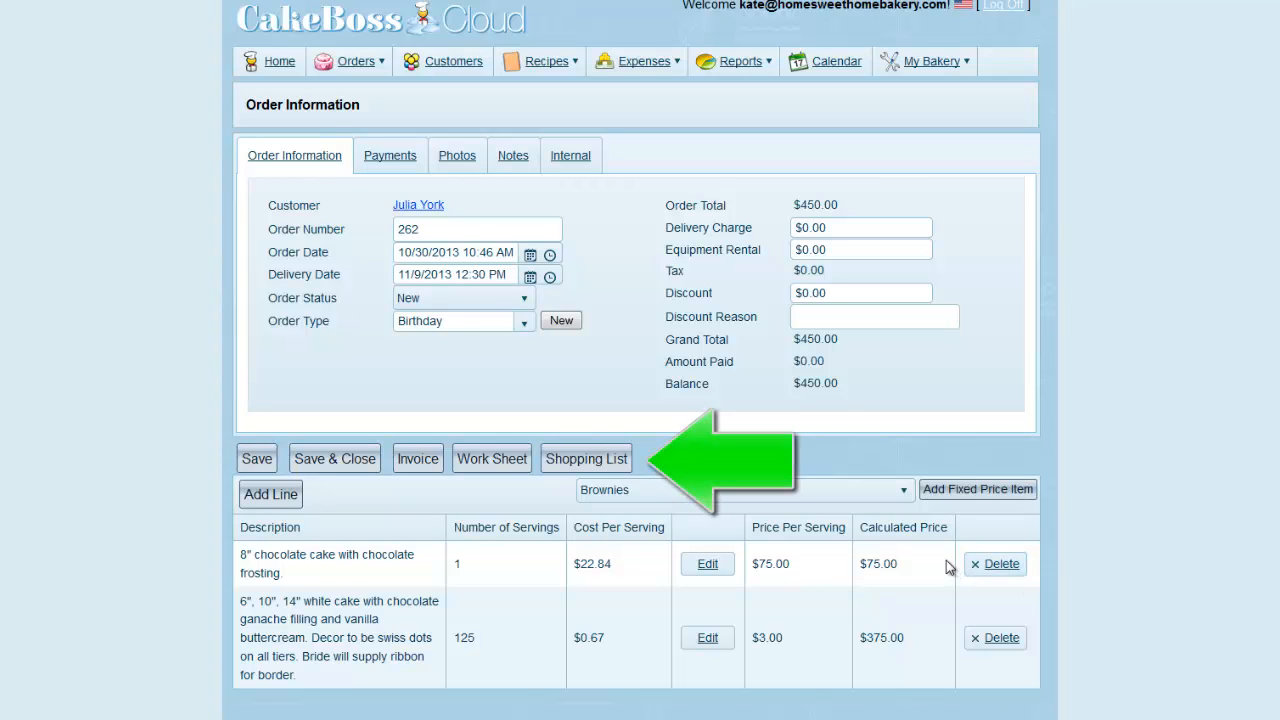
Step: Open the order's shopping list and review its items, quantities and costs
{"action": "left_click", "coordinate": [575, 461]}
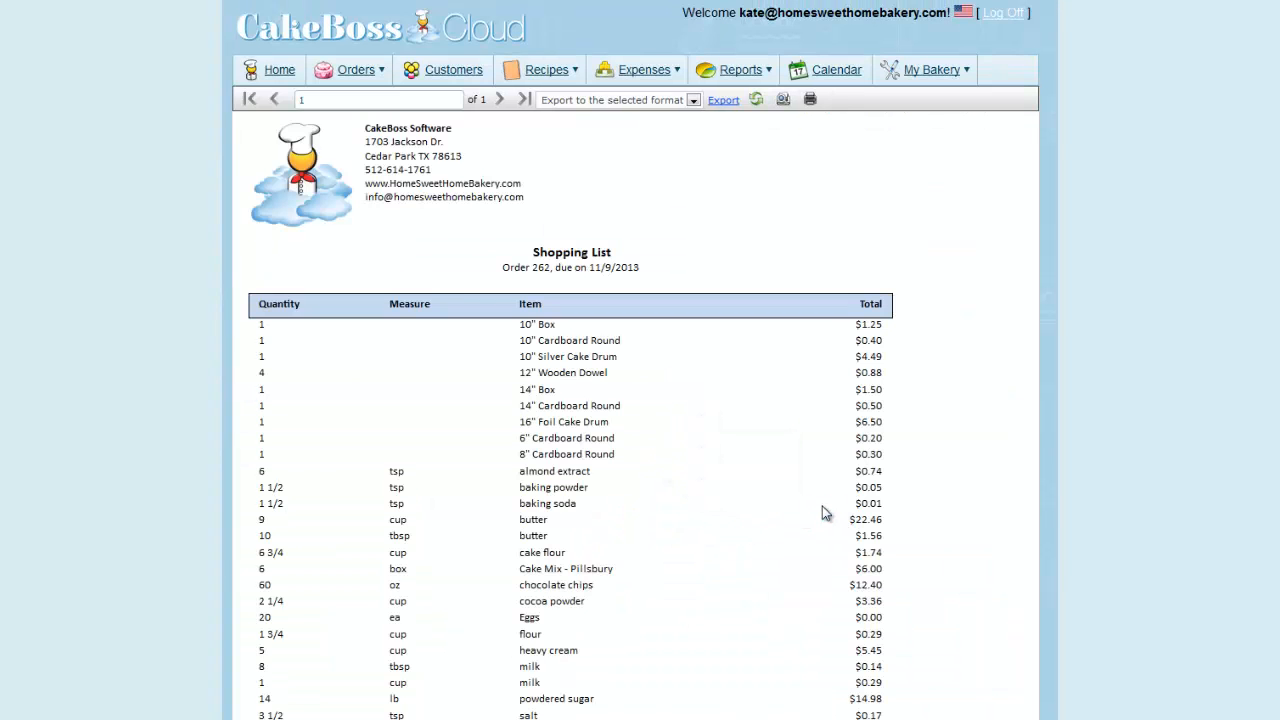
{"action": "scroll", "coordinate": [823, 507], "scroll_direction": "down", "scroll_amount": 2}
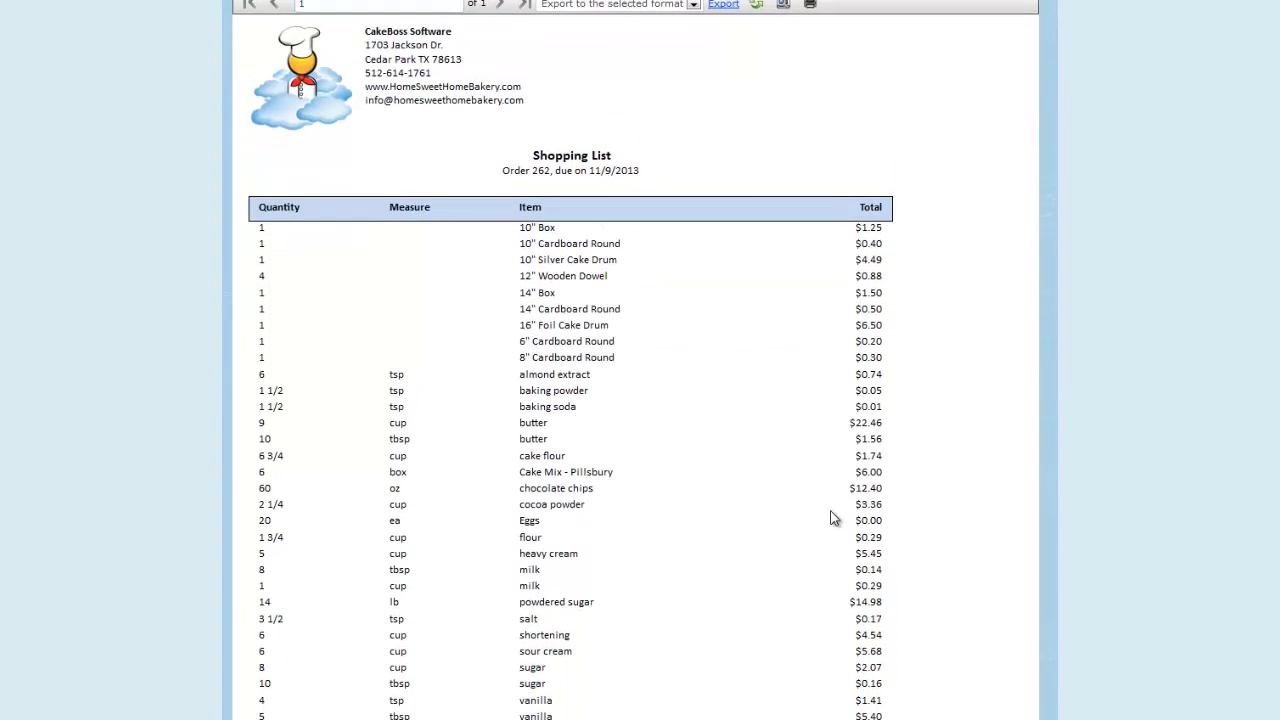
{"action": "scroll", "coordinate": [833, 518], "scroll_direction": "down", "scroll_amount": 2}
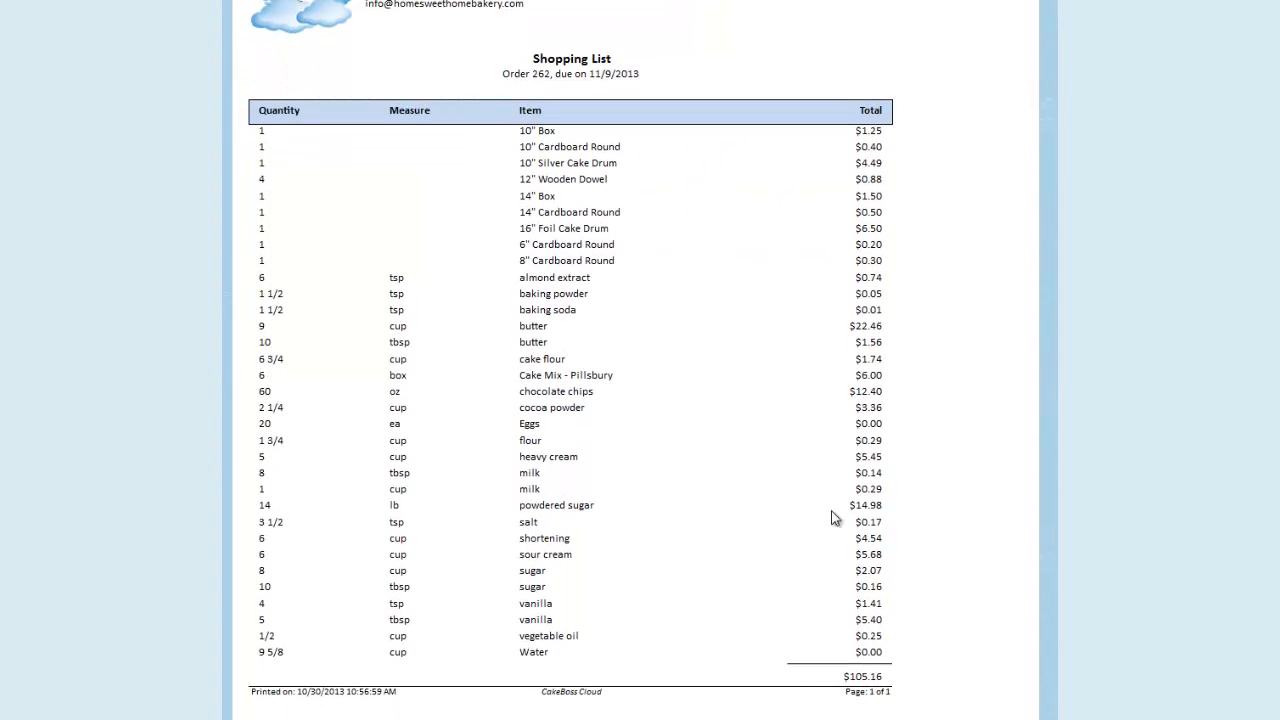